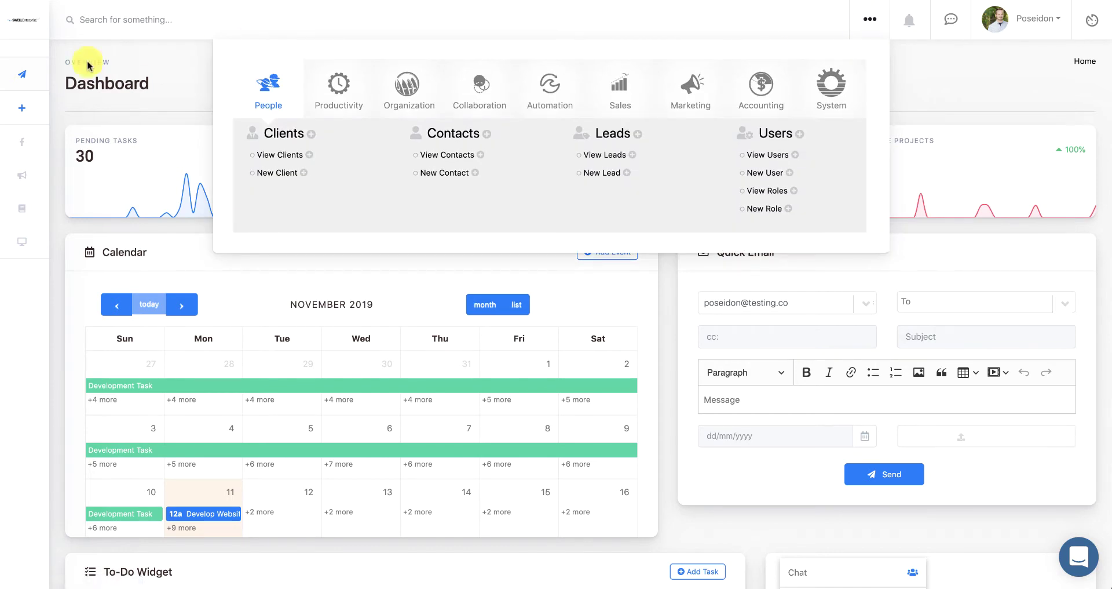
# - Start a new invoice from the Sales tab, pre-filled as 1001-ah dated 11/11/2019
pyautogui.moveTo(45, 67)
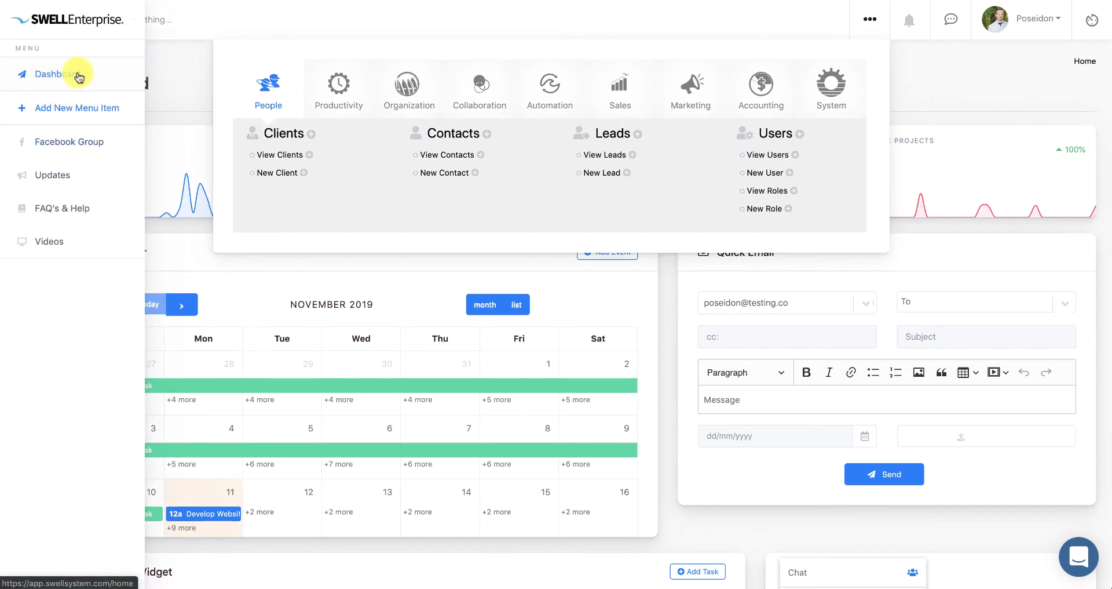
pyautogui.click(618, 87)
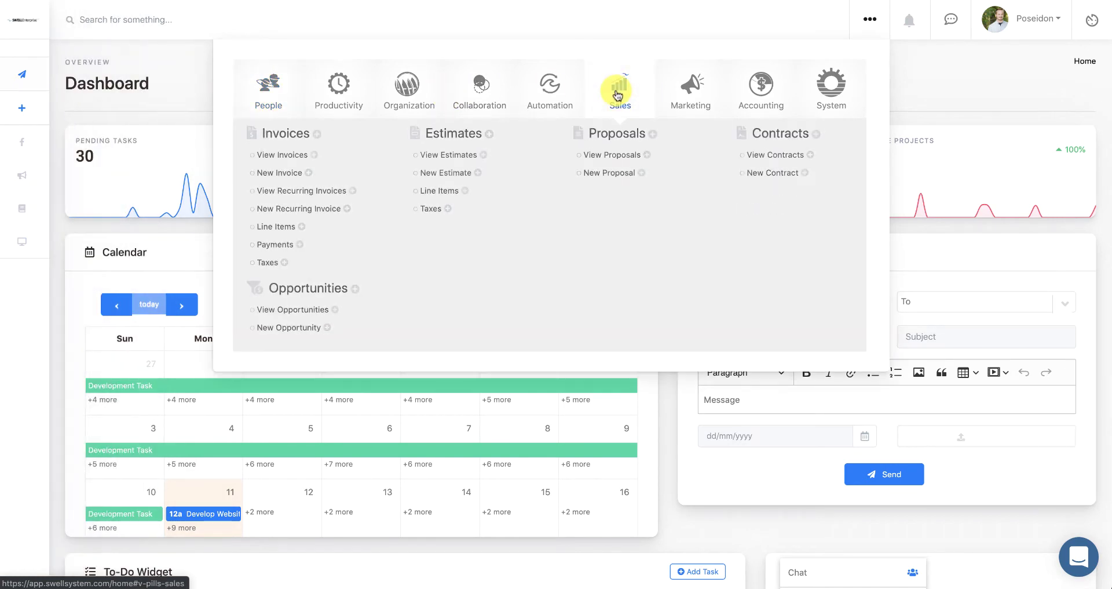
pyautogui.click(283, 173)
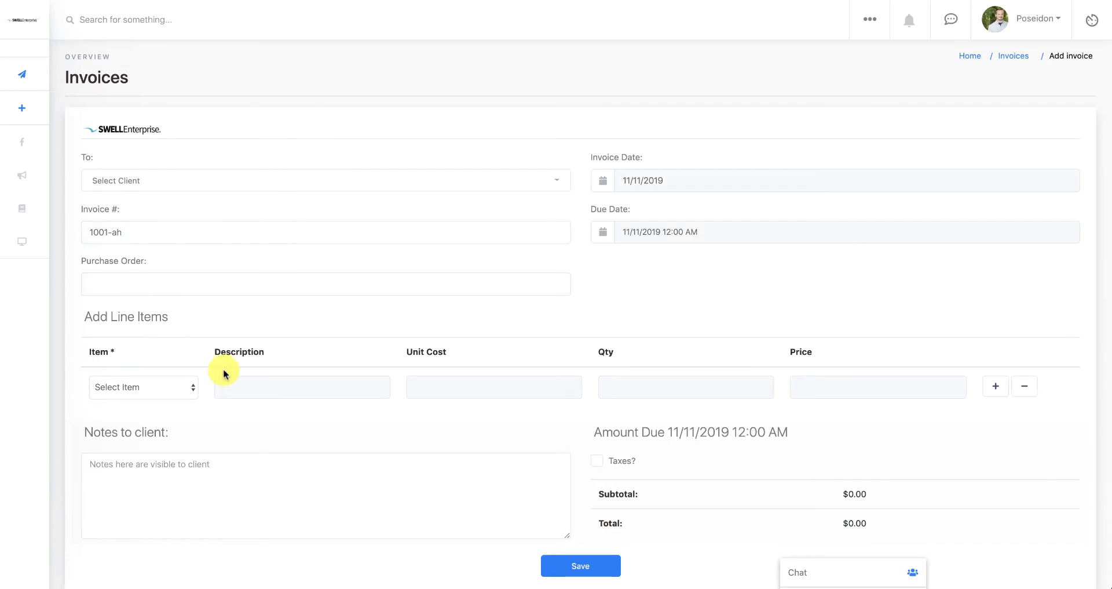
# - Open and dismiss the Item list and the Sales mega menu without changing the form
pyautogui.click(186, 387)
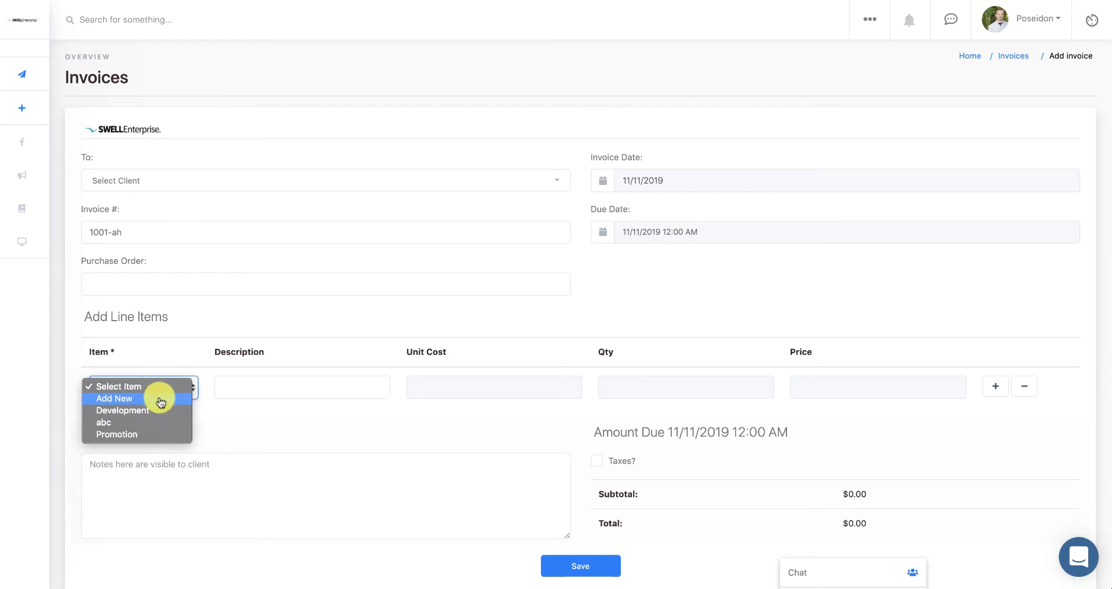
pyautogui.click(762, 94)
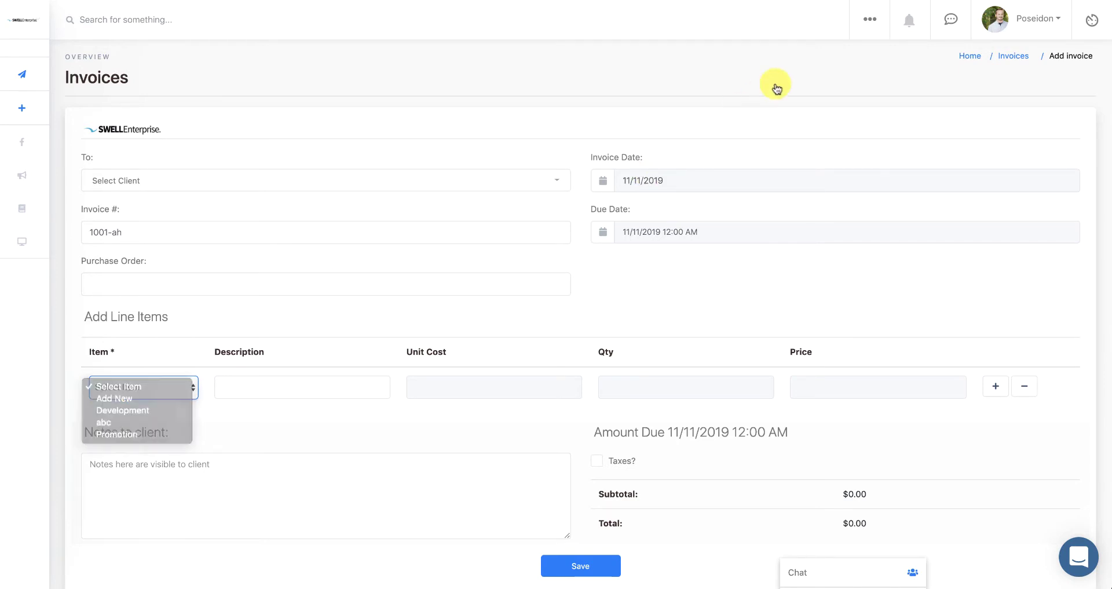
pyautogui.click(875, 21)
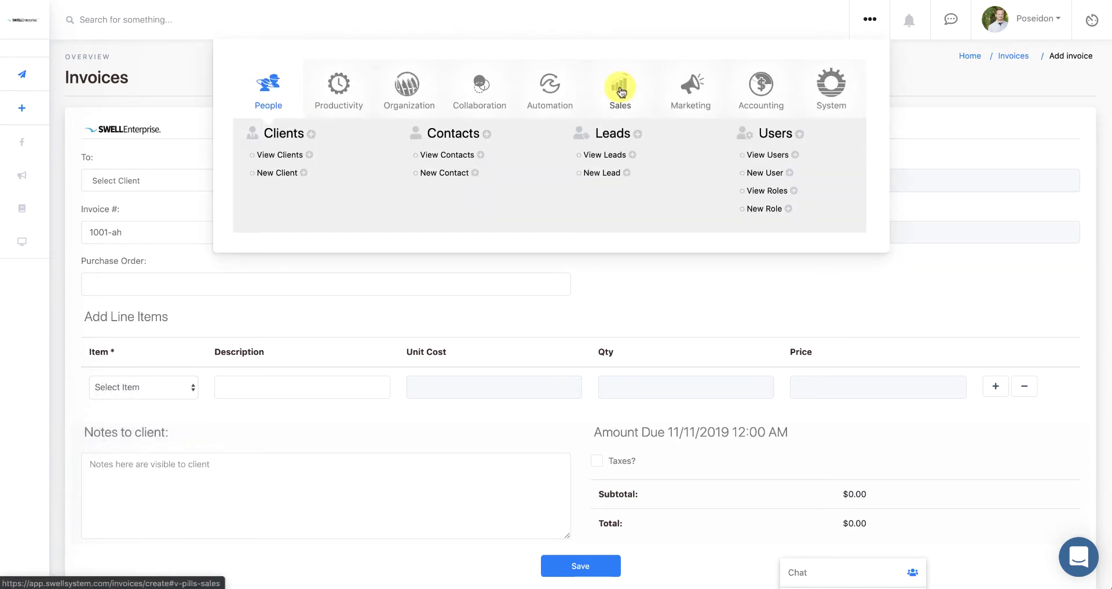
pyautogui.click(620, 81)
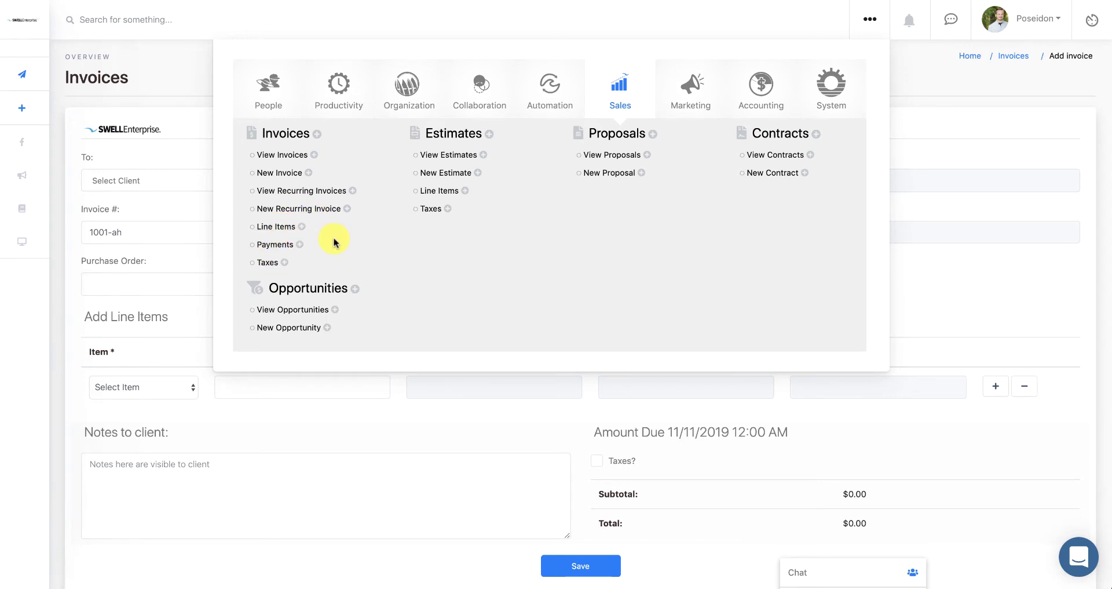
pyautogui.click(185, 84)
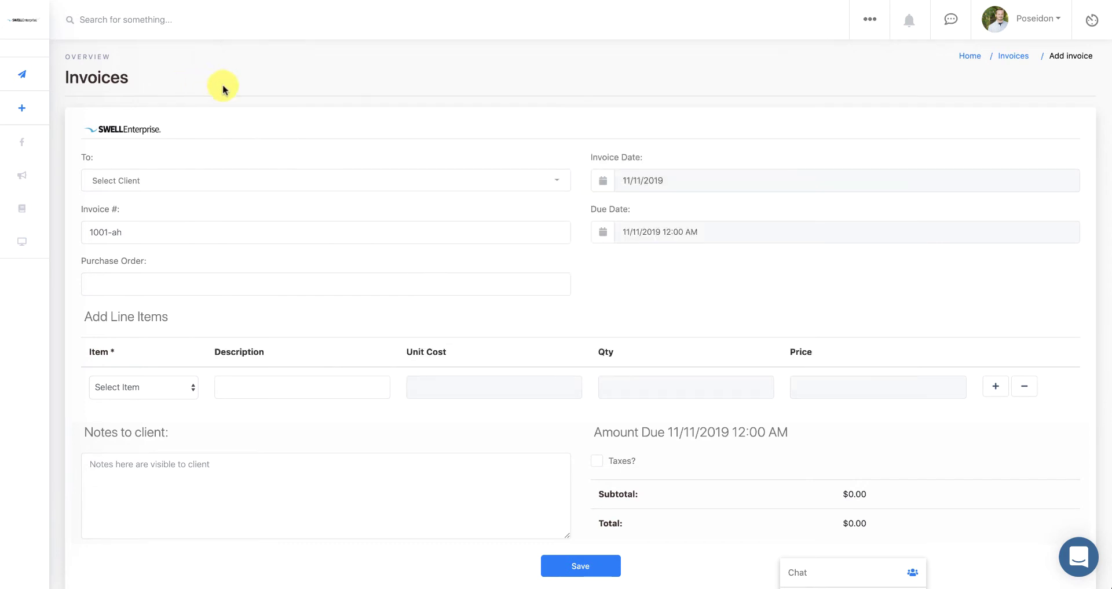
# - Bill the invoice to SWELL Systems, Inc and renumber it from 1001-ah to 1
pyautogui.click(273, 181)
pyautogui.click(218, 303)
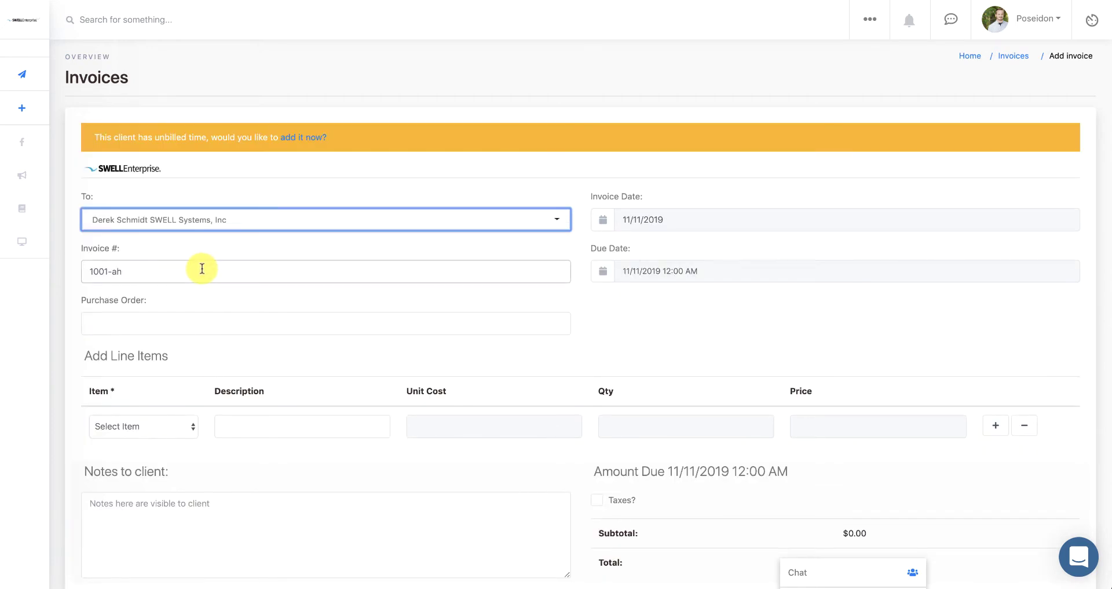
pyautogui.moveTo(154, 268); pyautogui.dragTo(86, 271)
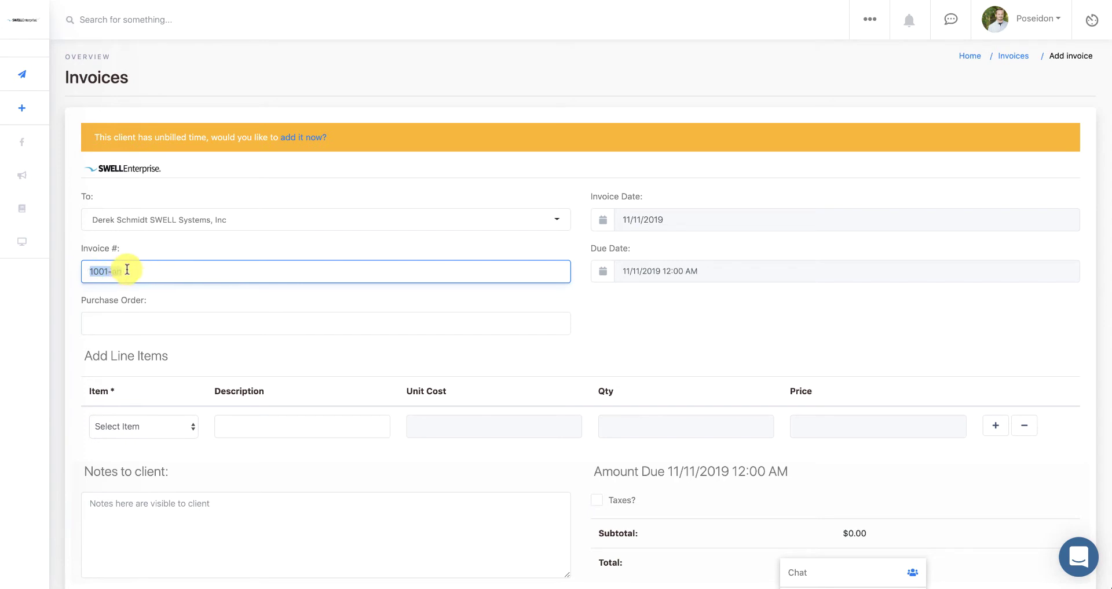
pyautogui.moveTo(127, 269); pyautogui.dragTo(64, 270)
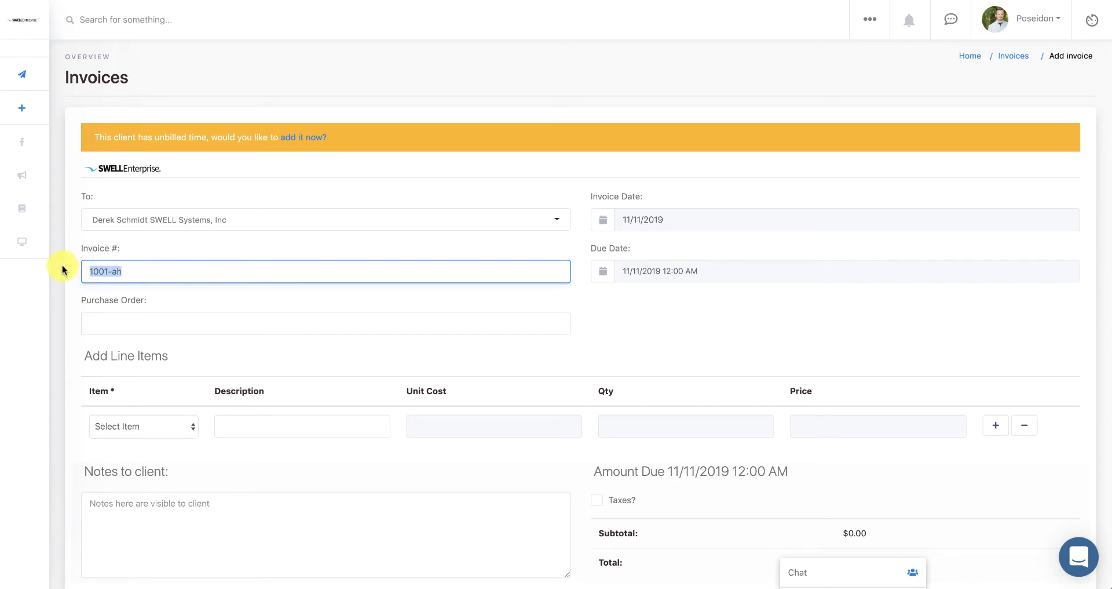
pyautogui.write('1-a')
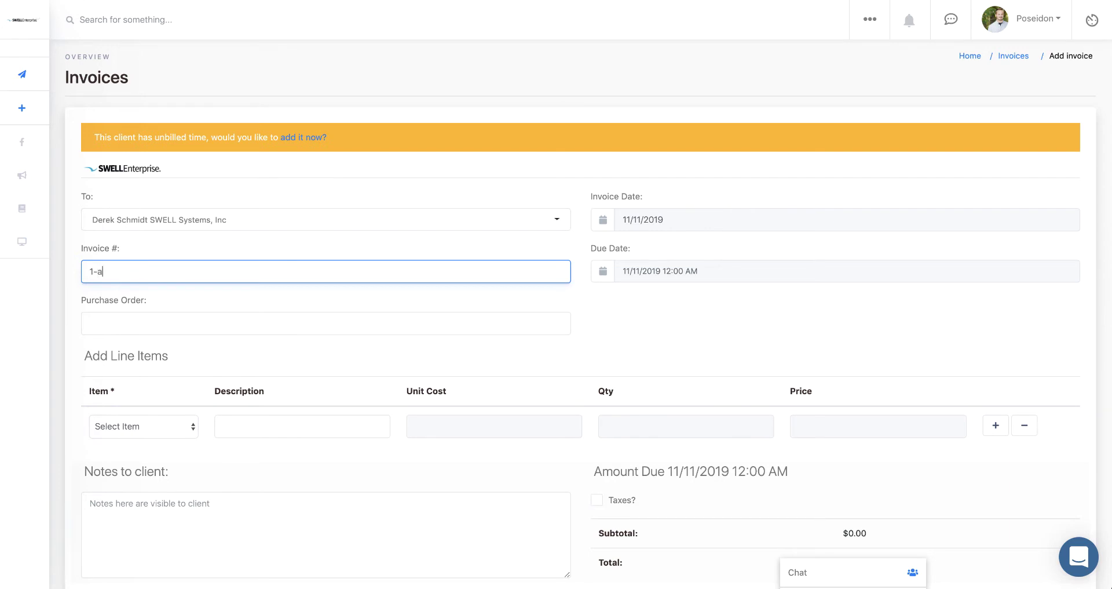
pyautogui.click(186, 298)
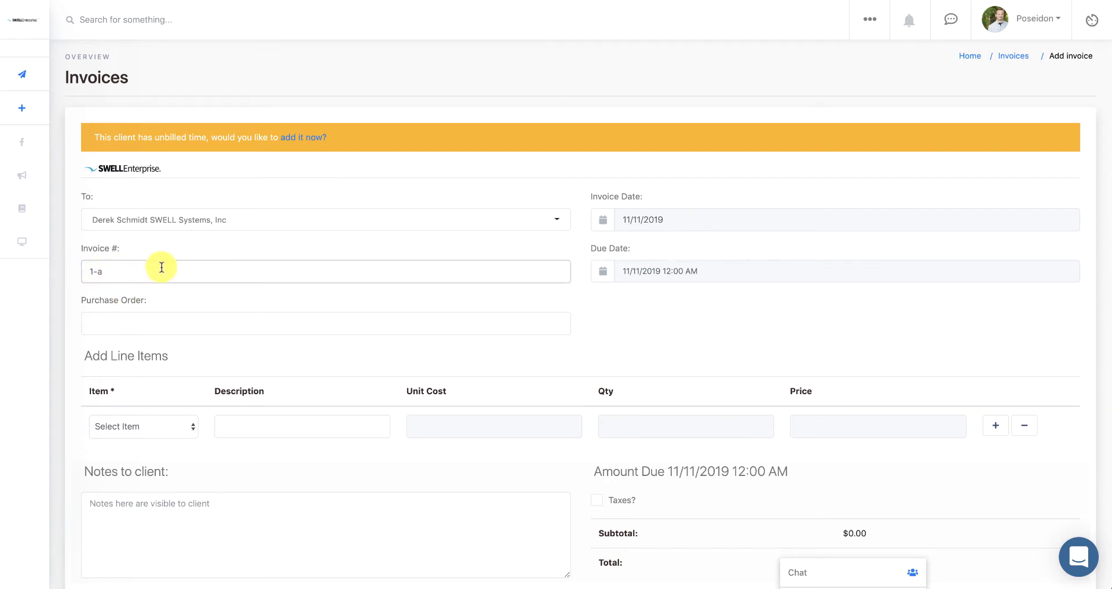
pyautogui.click(178, 272)
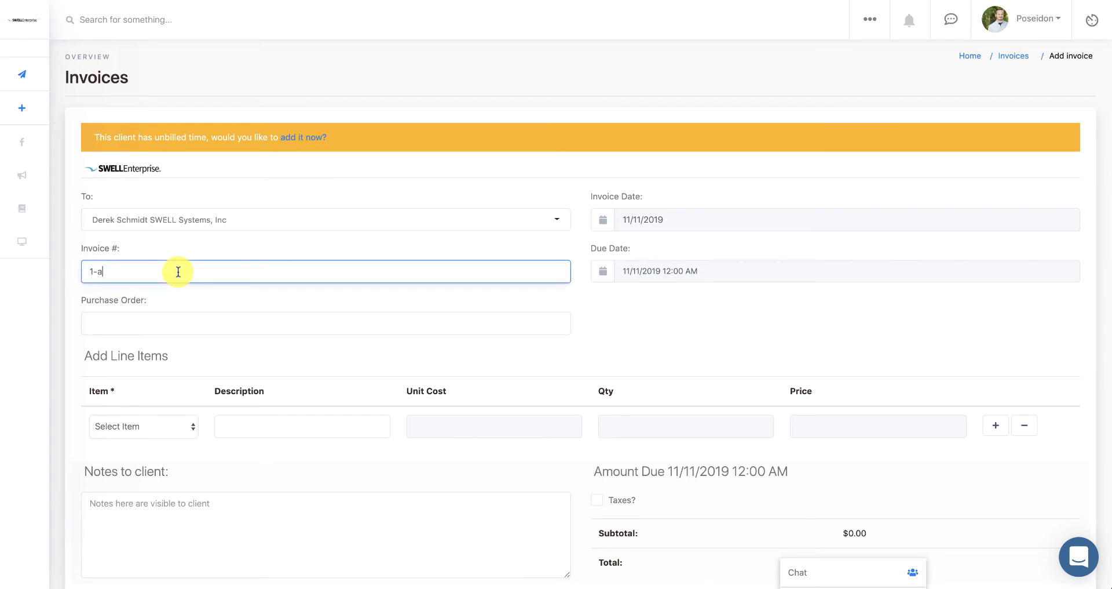
pyautogui.press('BackSpace')
pyautogui.press('BackSpace')
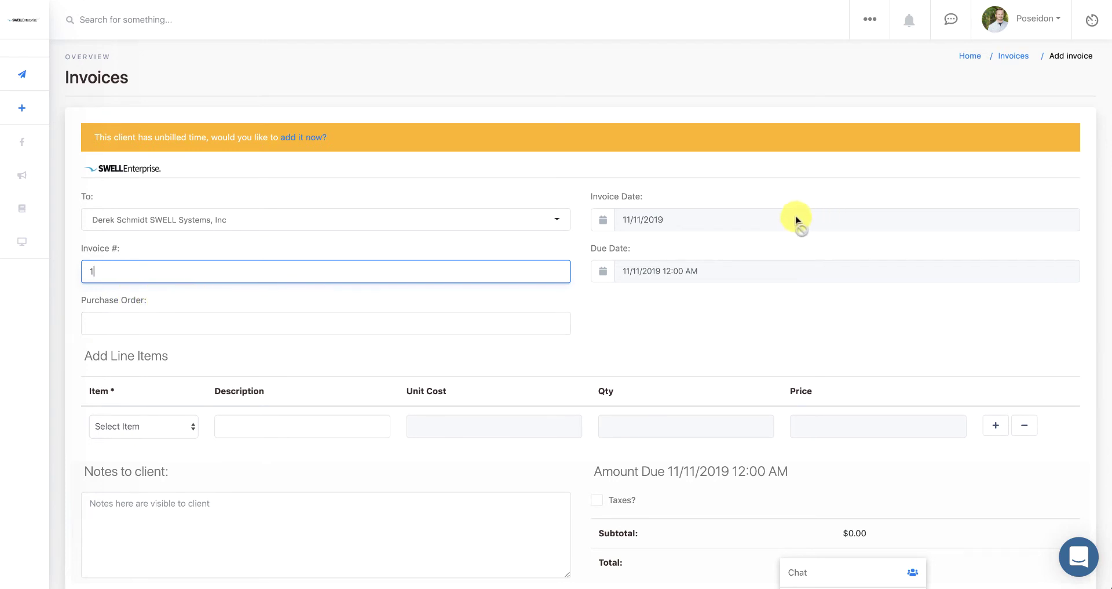
# - Set due date 11/11/2019 and purchase order 'Website & mobile app - Milestone 3'
pyautogui.click(707, 270)
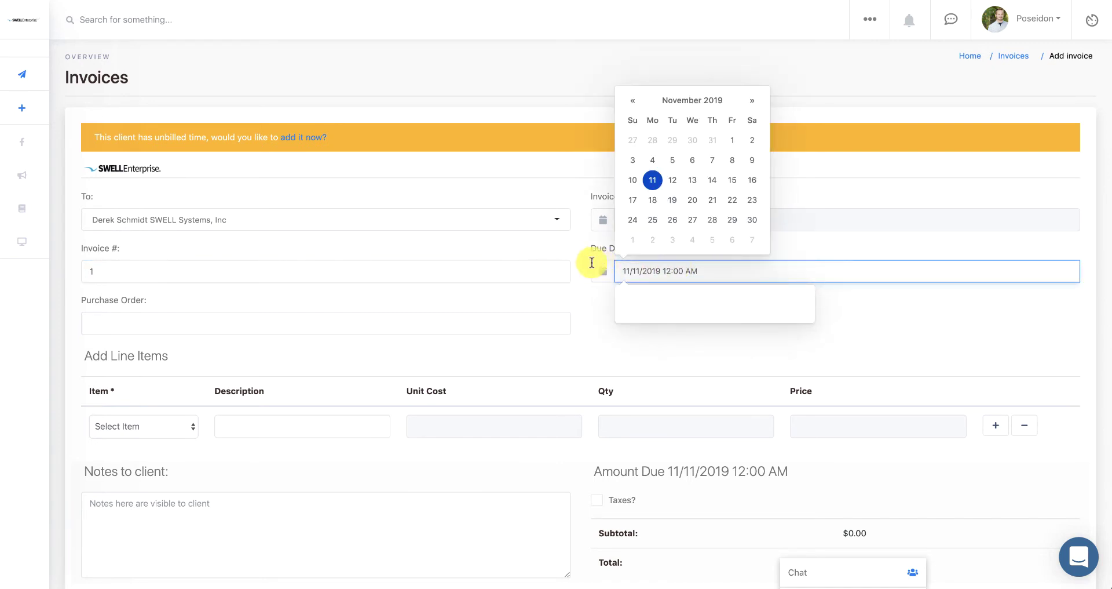
pyautogui.click(589, 292)
pyautogui.click(497, 317)
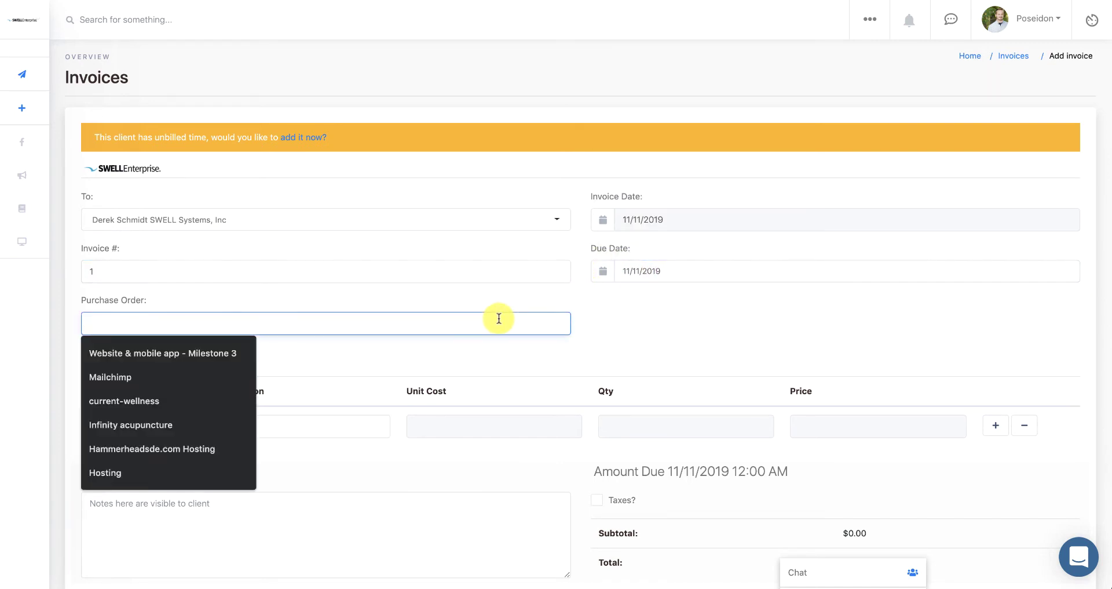
pyautogui.click(193, 358)
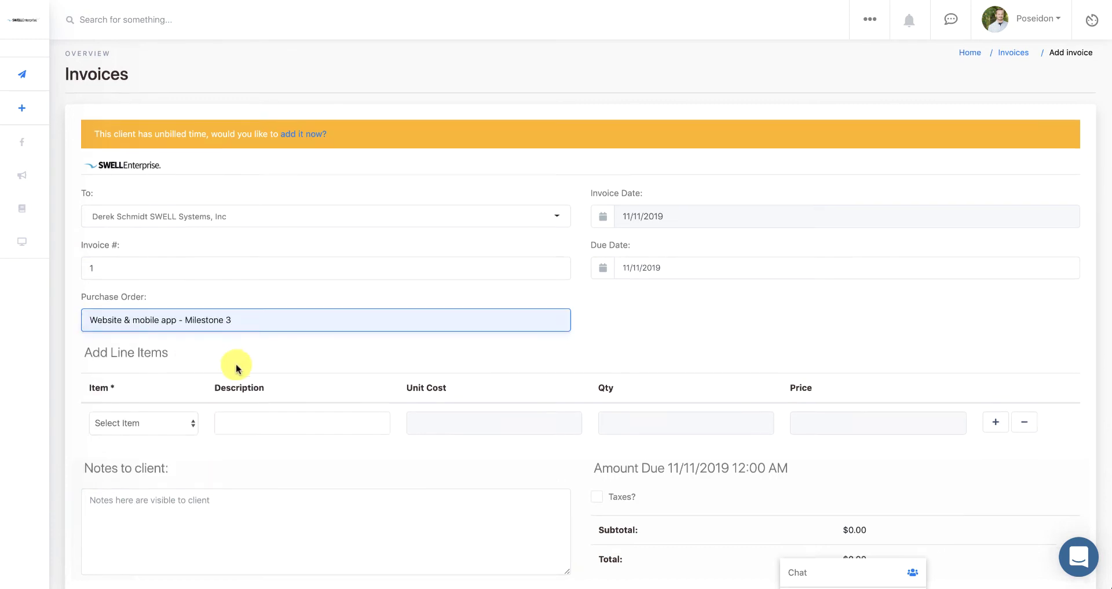
pyautogui.scroll(-2, 236, 366)
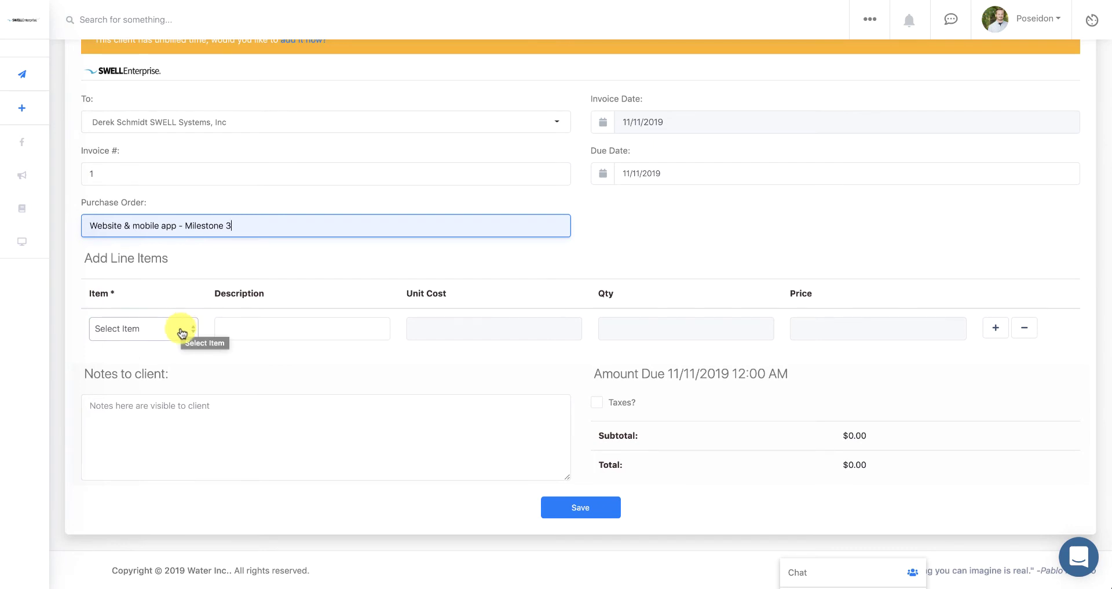
# - Create a new 'Hosting' item described 'Website Hosting' at 420.00, making the total $420.00
pyautogui.click(182, 334)
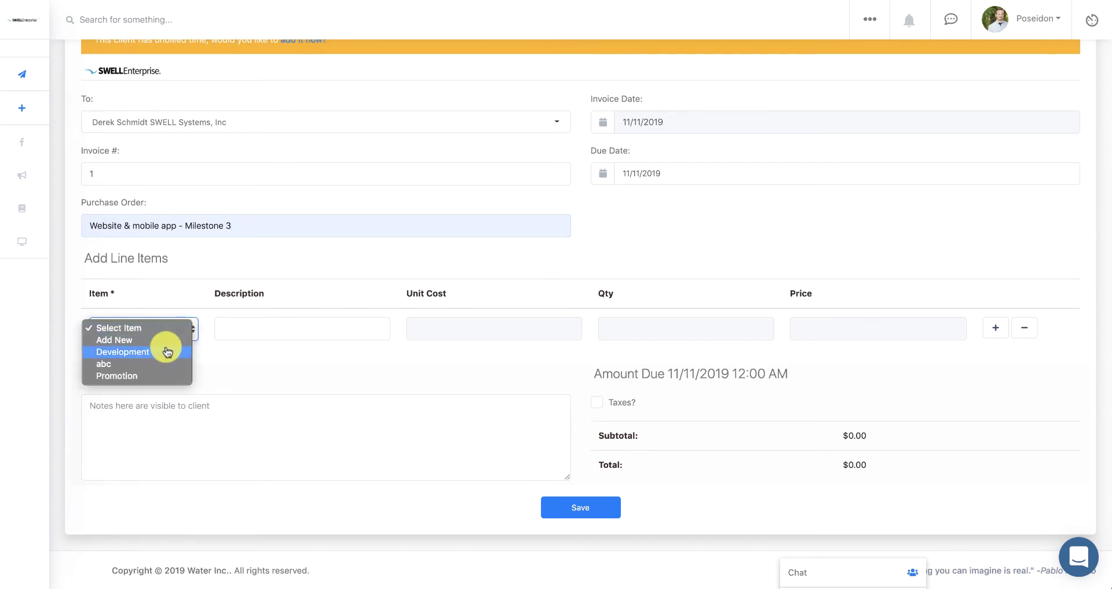
pyautogui.click(168, 352)
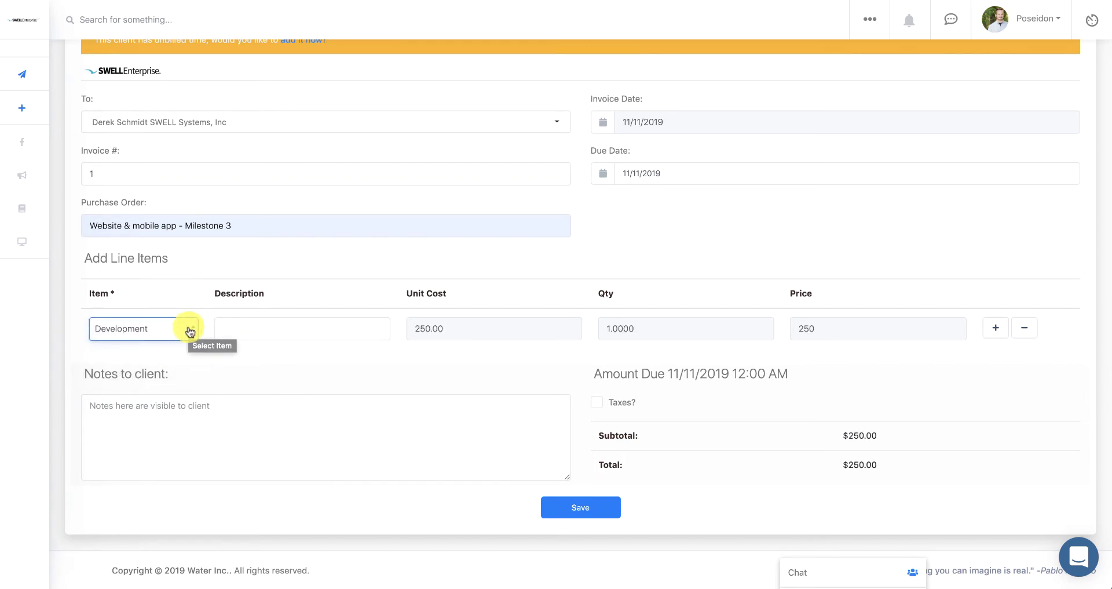
pyautogui.click(190, 331)
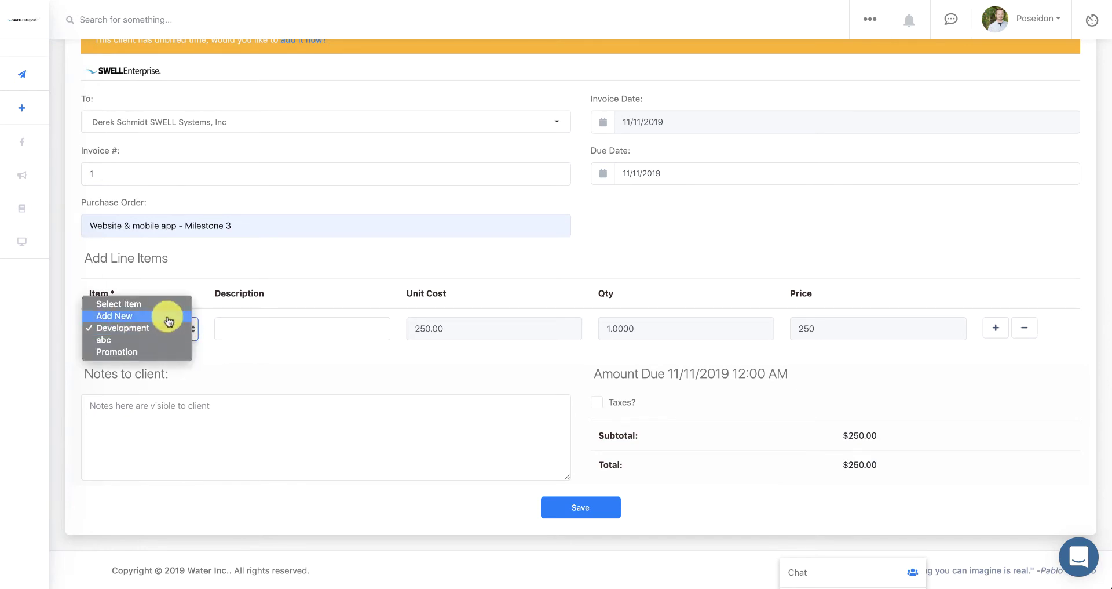
pyautogui.click(168, 319)
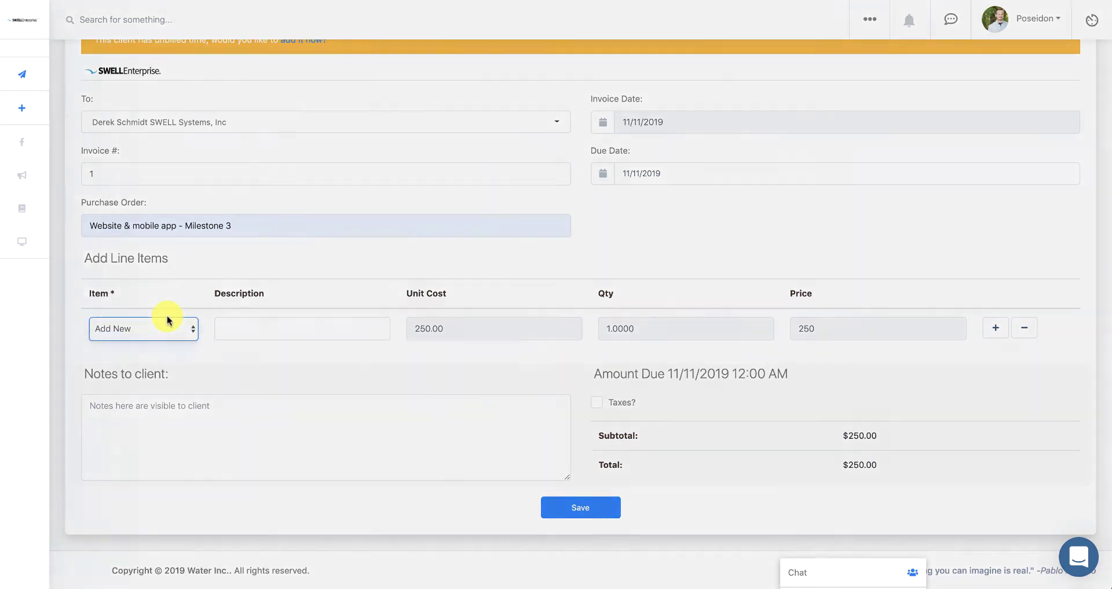
pyautogui.click(525, 107)
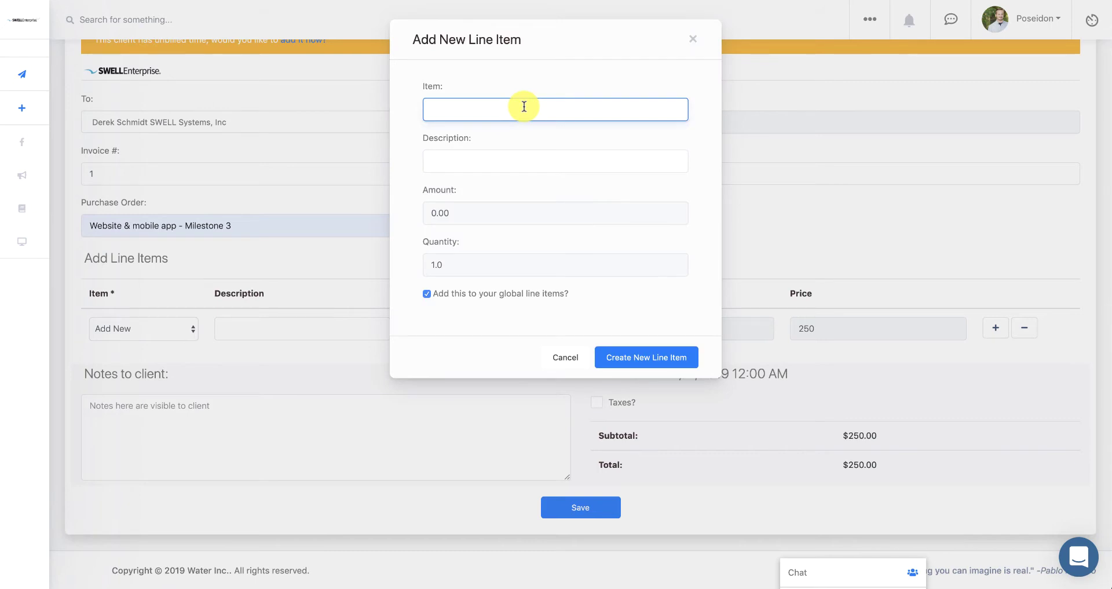
pyautogui.write('Hosting')
pyautogui.click(562, 159)
pyautogui.write('Website')
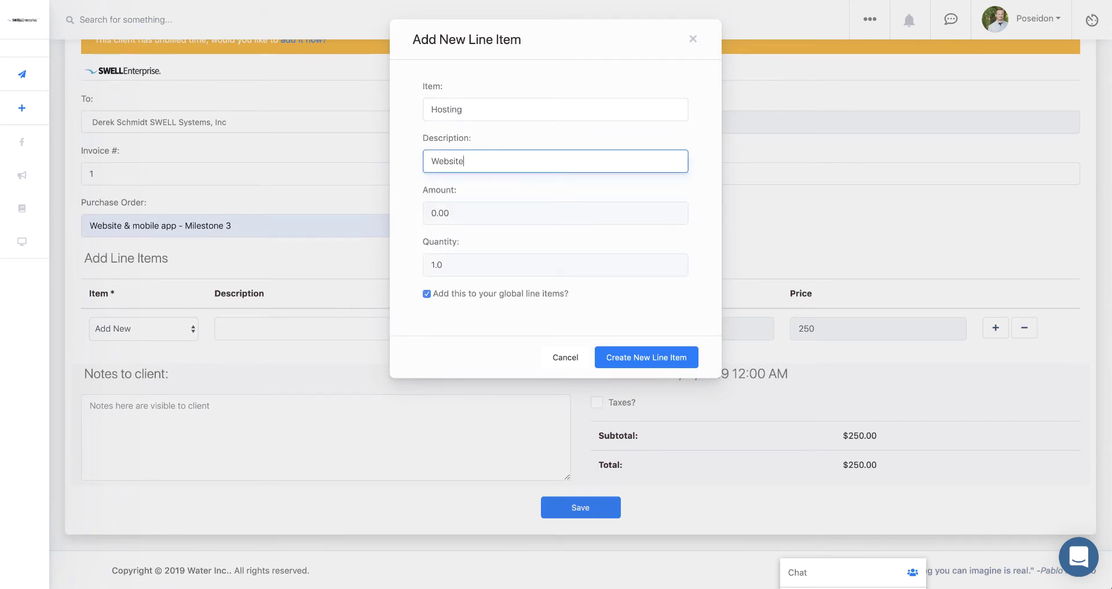
pyautogui.write(' Hosting')
pyautogui.click(432, 212)
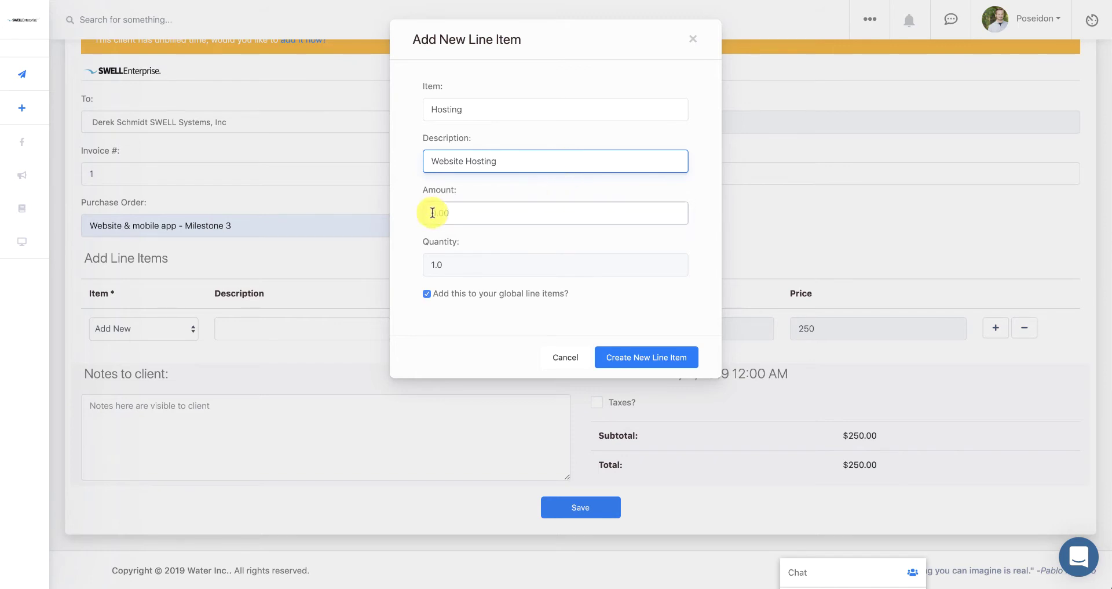
pyautogui.write('40.00')
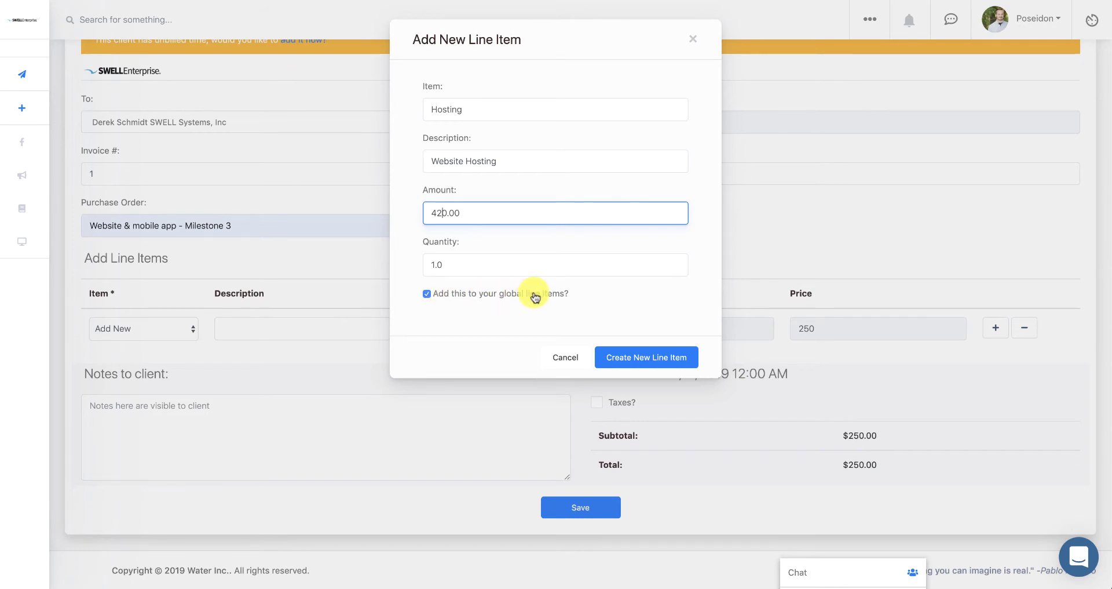
pyautogui.click(615, 355)
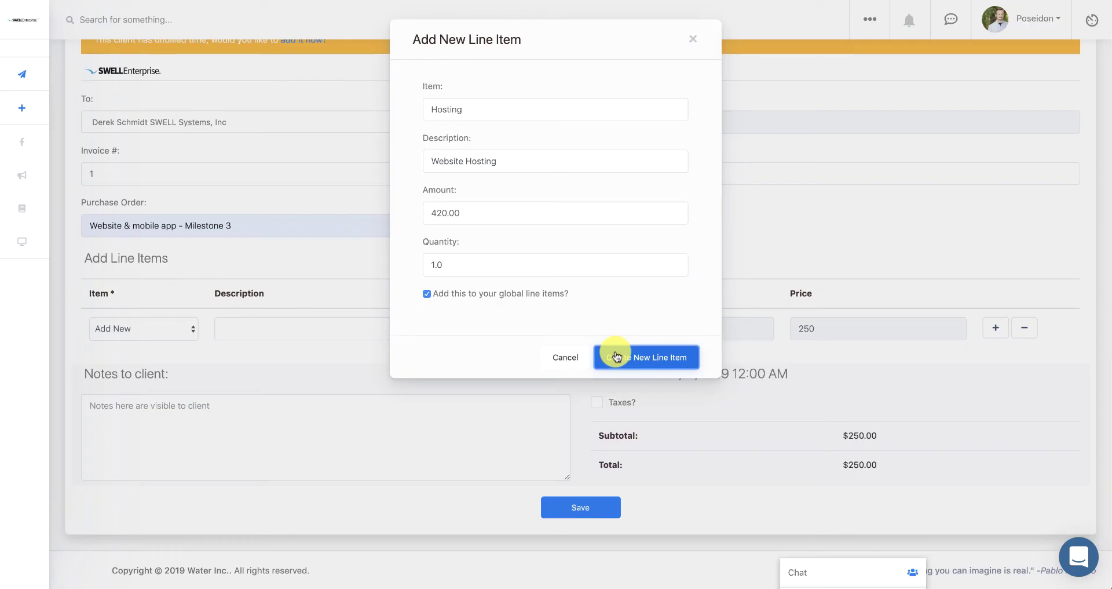
pyautogui.click(616, 355)
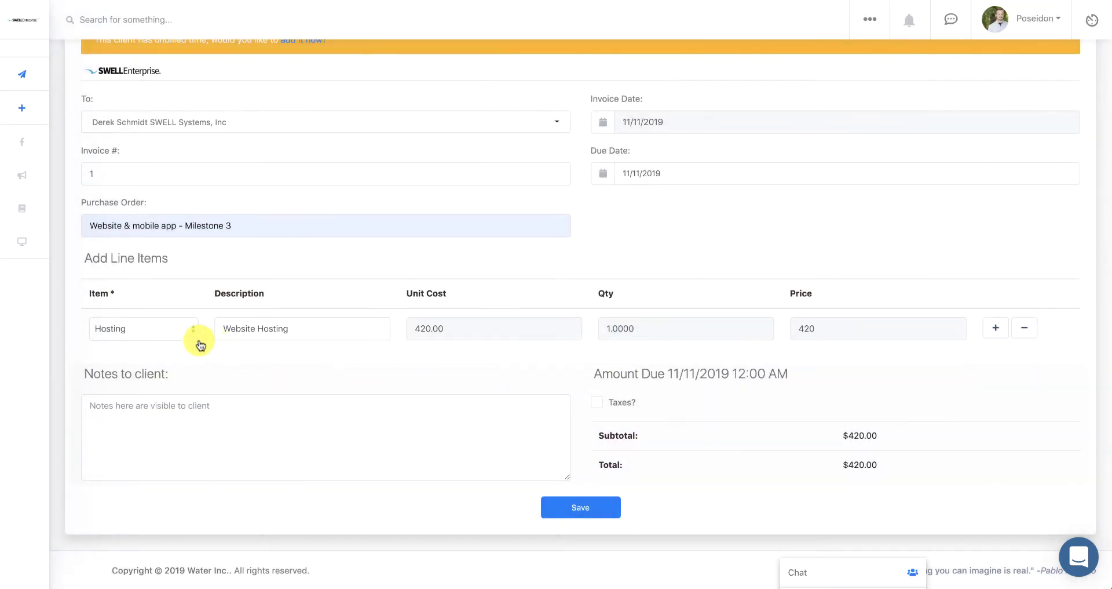
# - Change the Hosting line to unit cost 520.00 and quantity 10
pyautogui.click(422, 328)
pyautogui.press('BackSpace')
pyautogui.write('5')
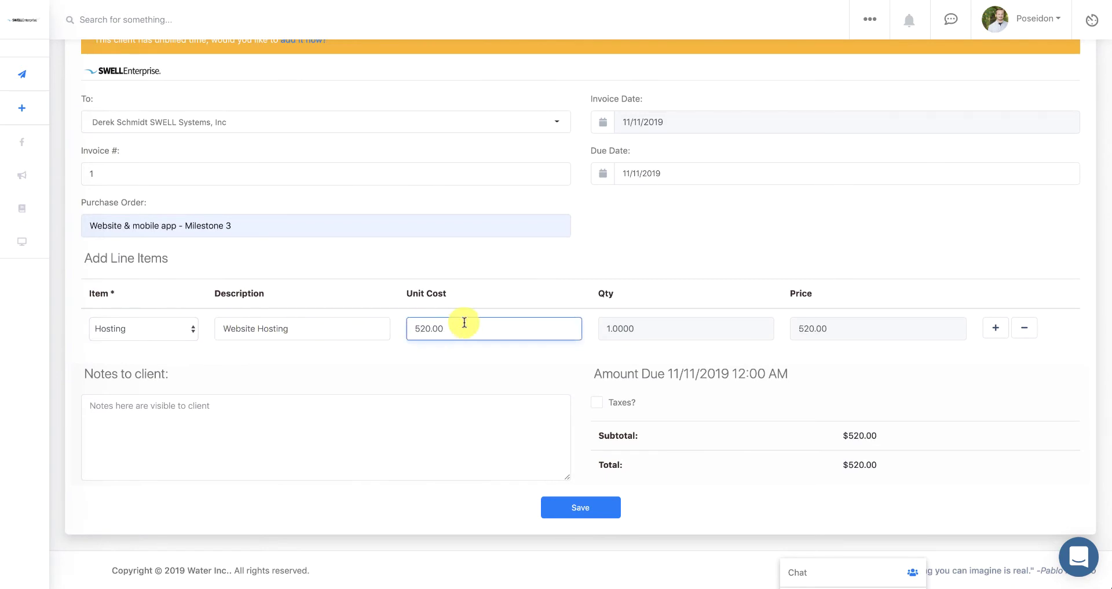
pyautogui.click(608, 328)
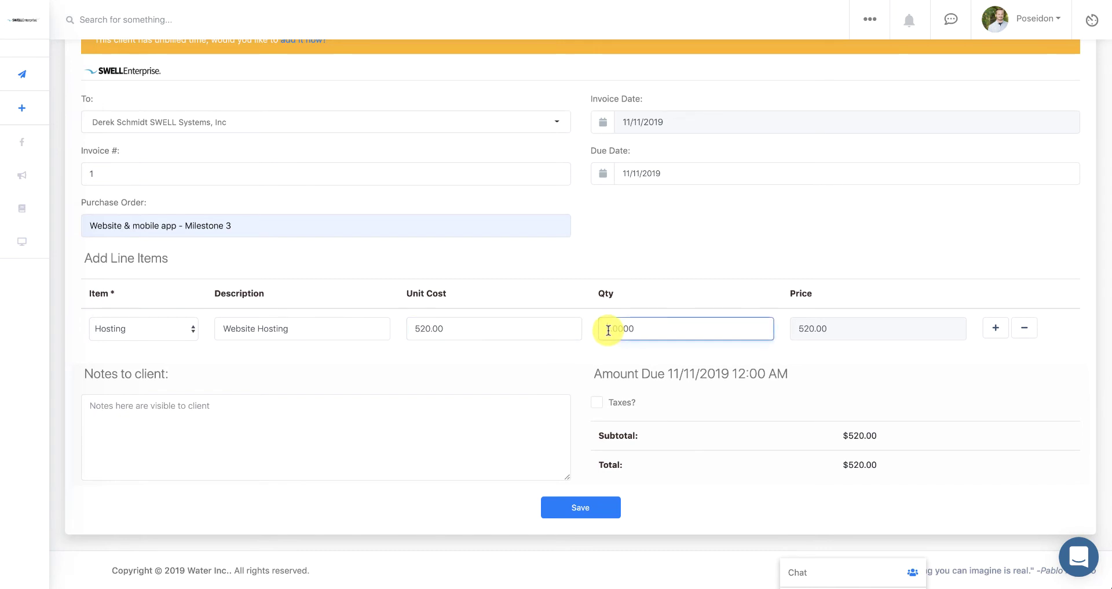
pyautogui.write('0')
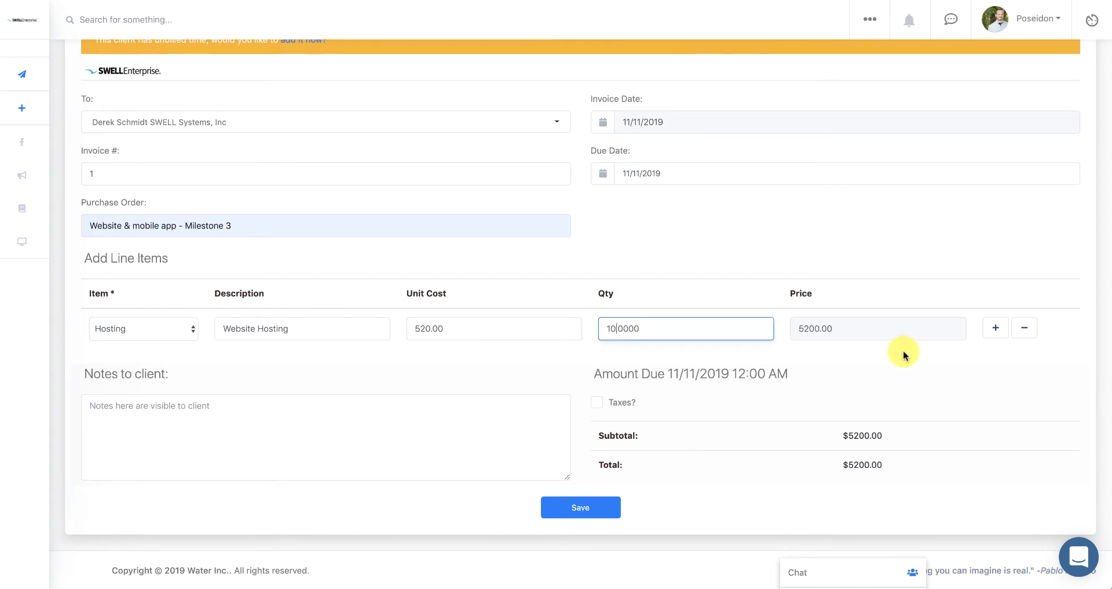
pyautogui.click(900, 364)
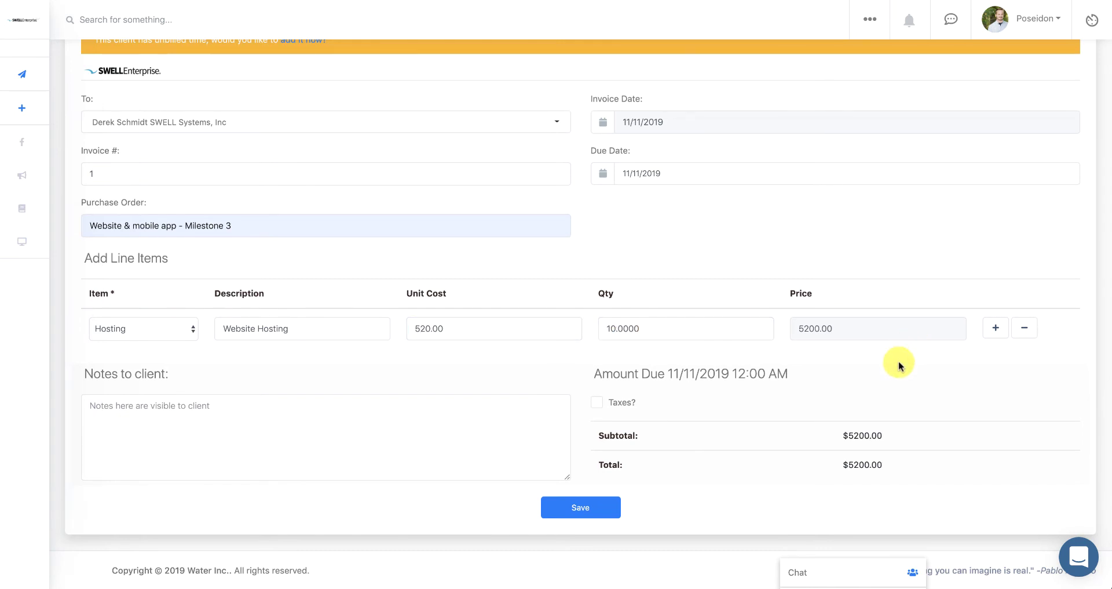
# - Add a second row with the Development item at 2500.00 and a short description
pyautogui.click(997, 328)
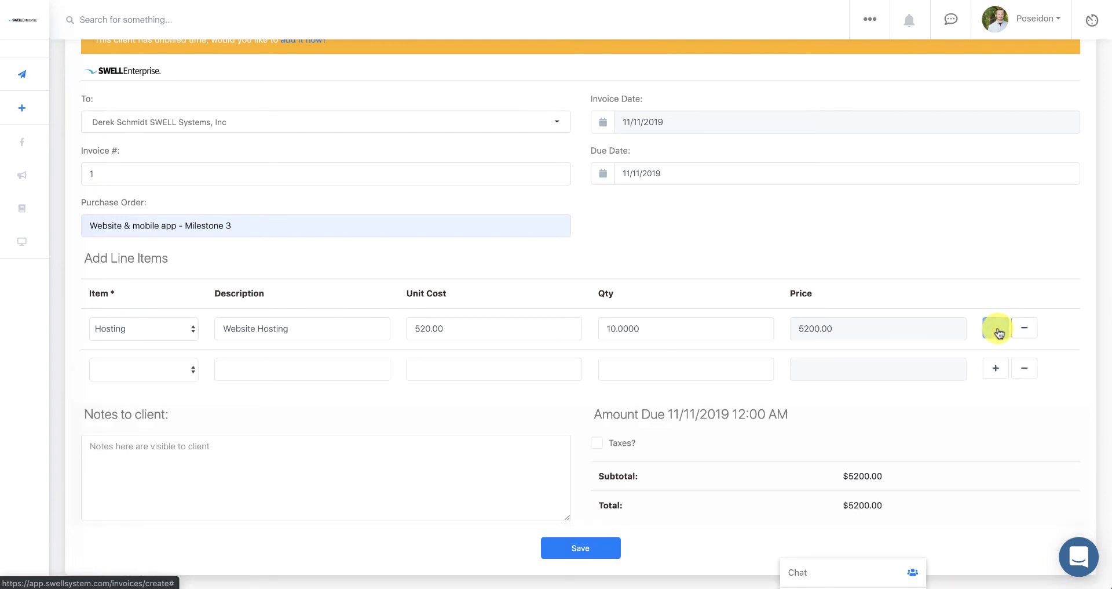
pyautogui.click(179, 375)
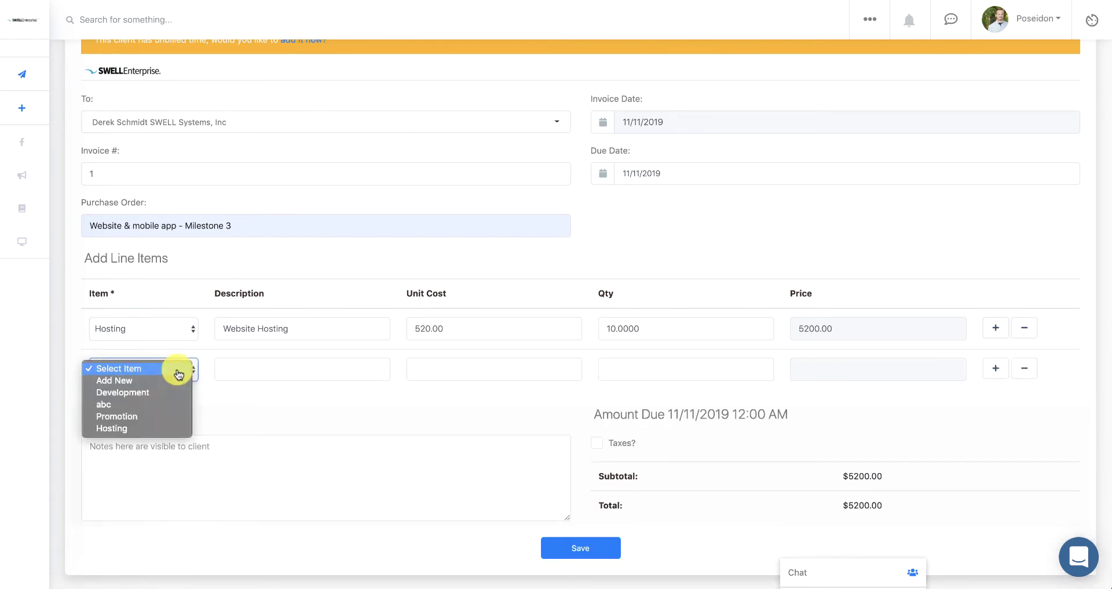
pyautogui.click(159, 392)
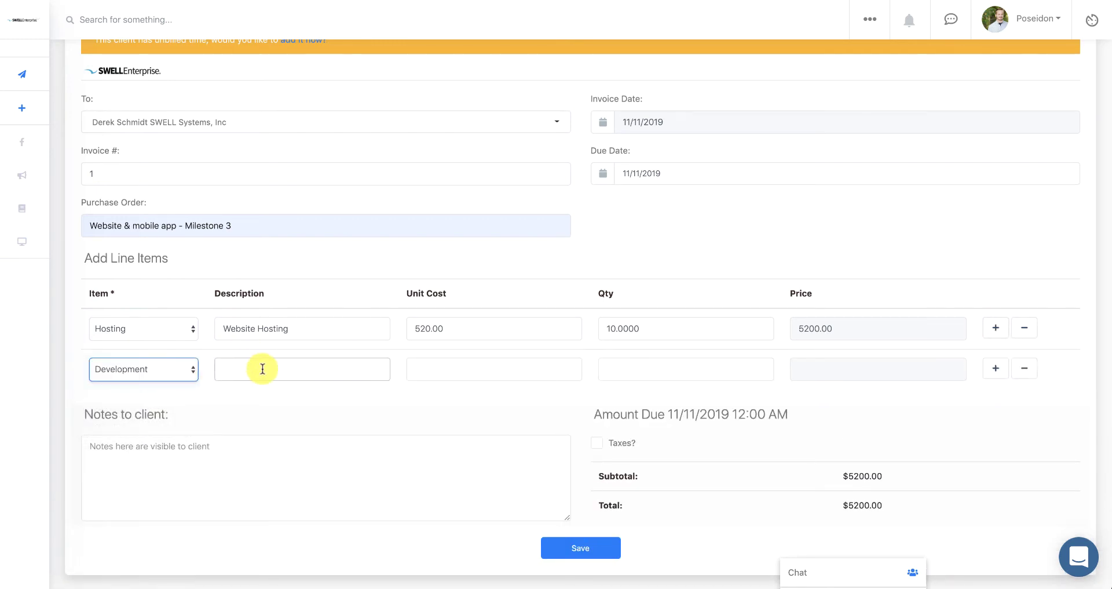
pyautogui.click(429, 374)
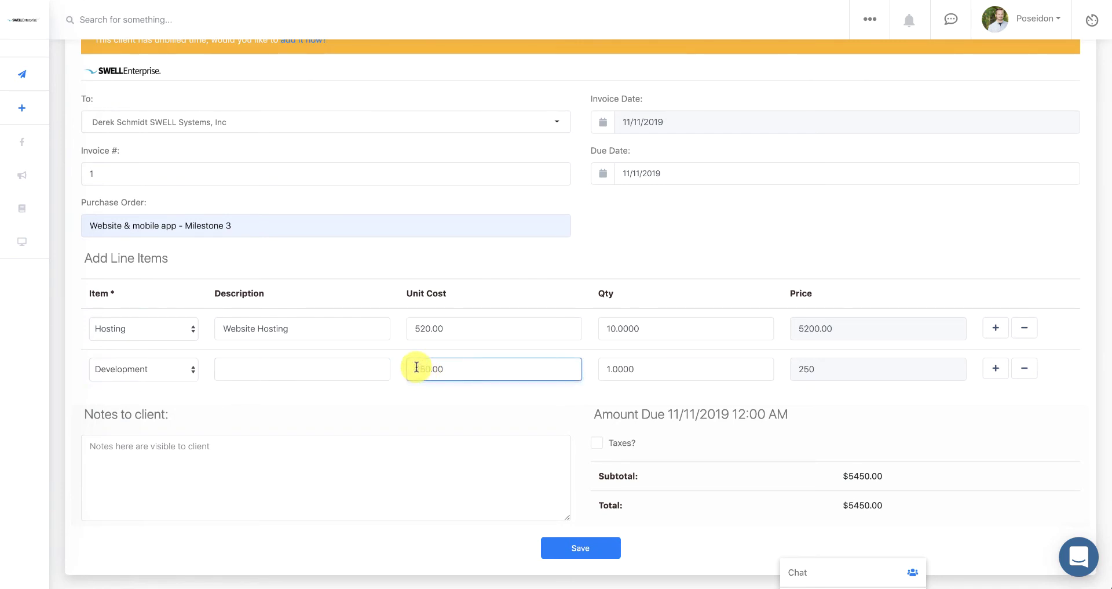
pyautogui.write('250.000')
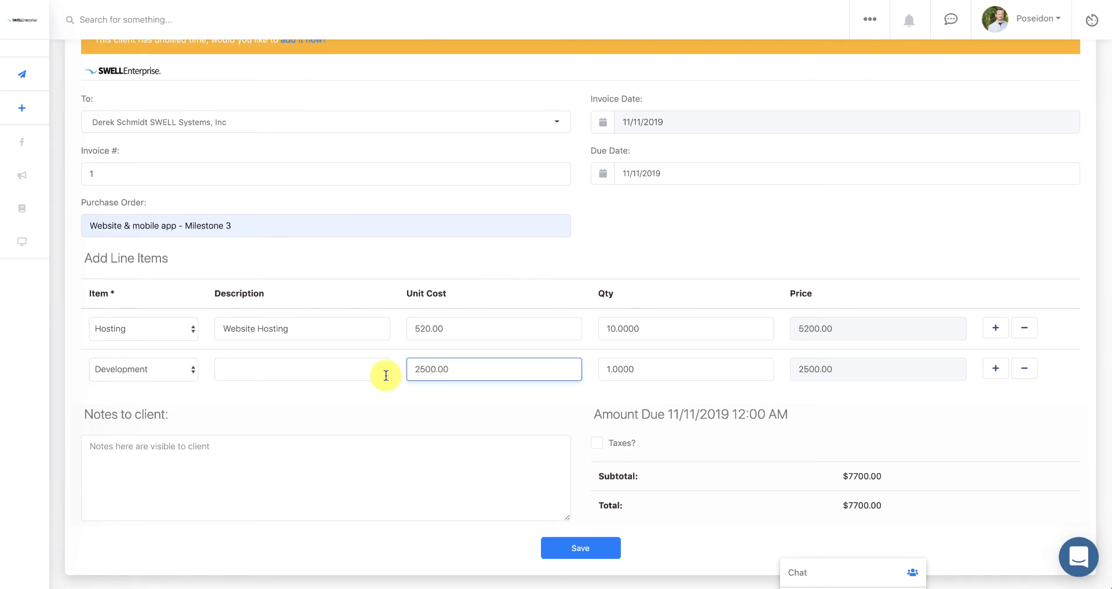
pyautogui.click(328, 368)
pyautogui.write('Desc')
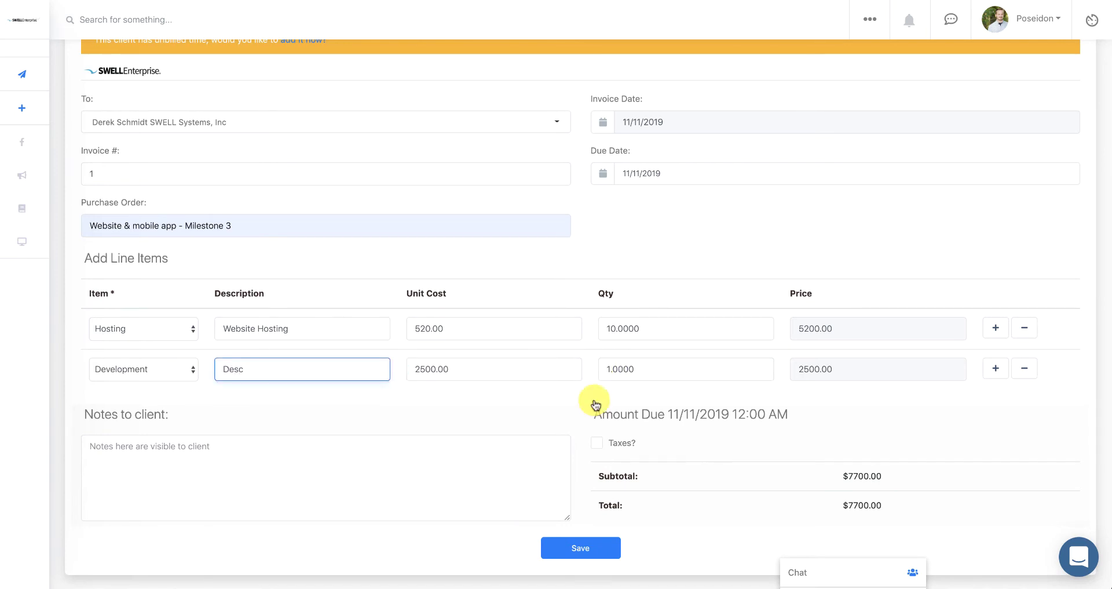
# - Add the note 'Thank you for your business!' and turn on taxes
pyautogui.click(429, 446)
pyautogui.write('Thank you for you')
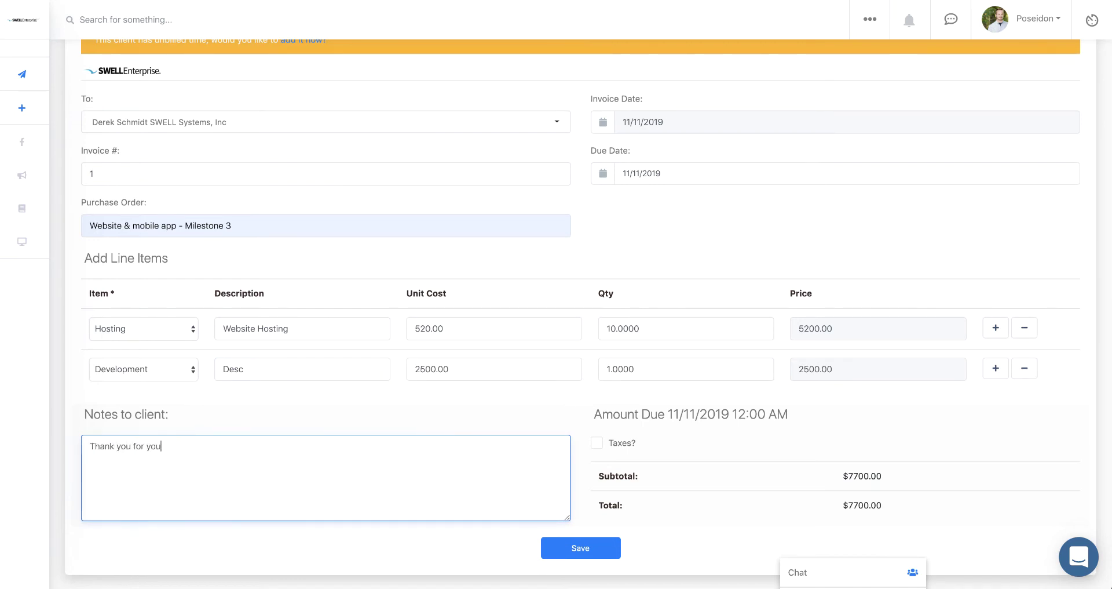
pyautogui.write('r business!')
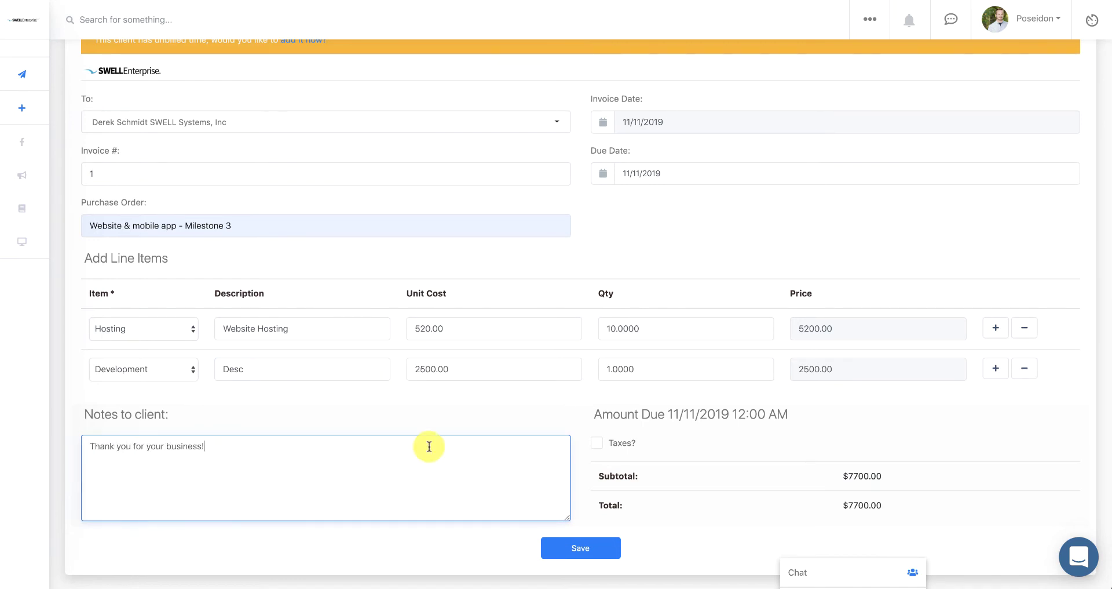
pyautogui.scroll(-1, 677, 476)
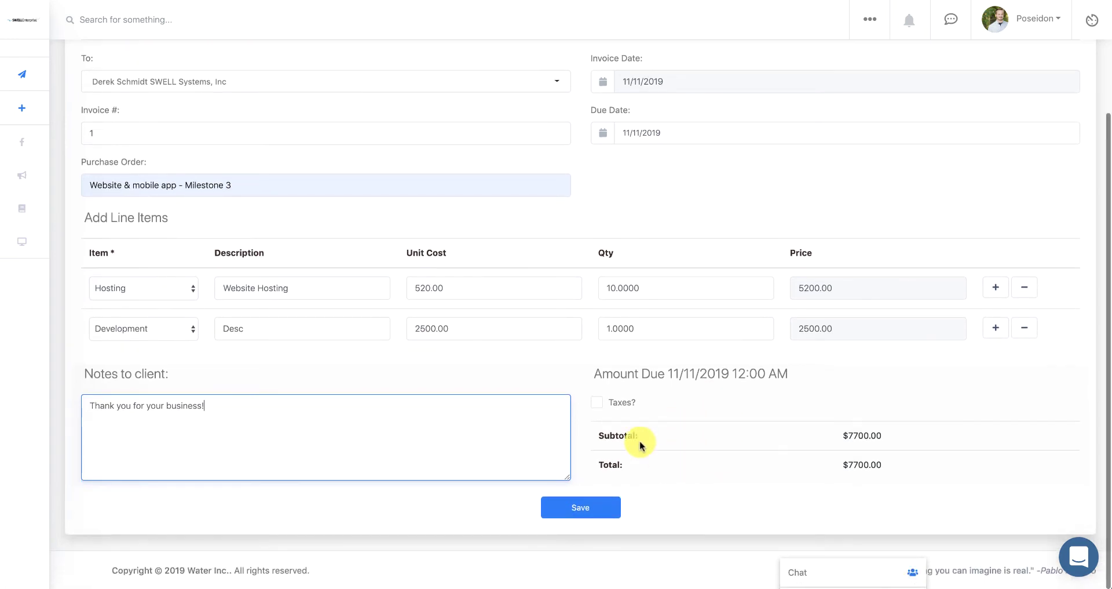
pyautogui.click(597, 404)
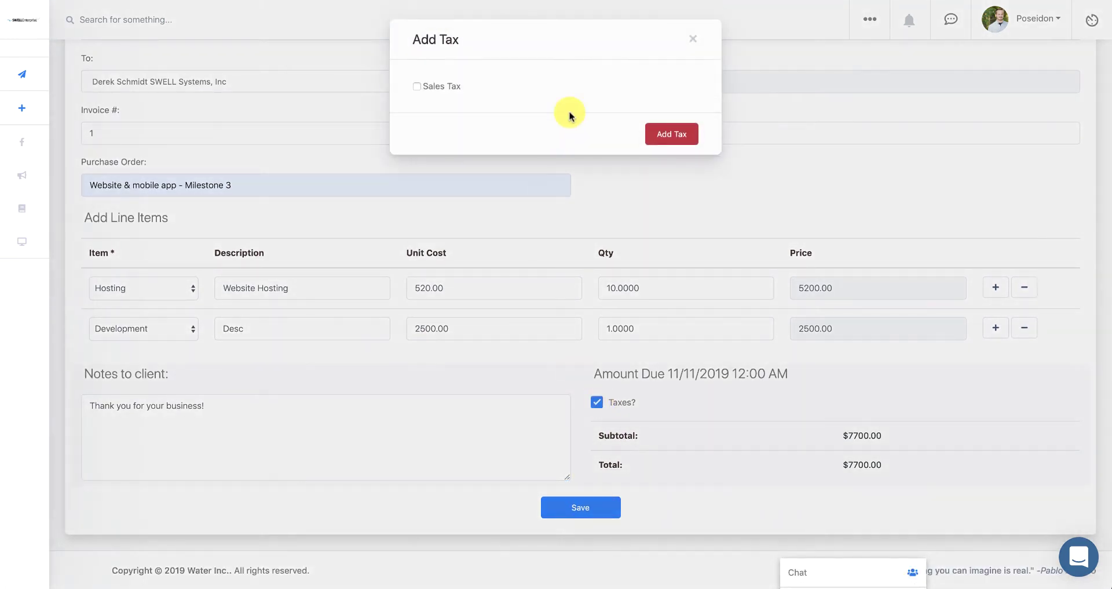
# - Apply 7% Sales Tax for an $8239.00 total and save the invoice
pyautogui.click(417, 87)
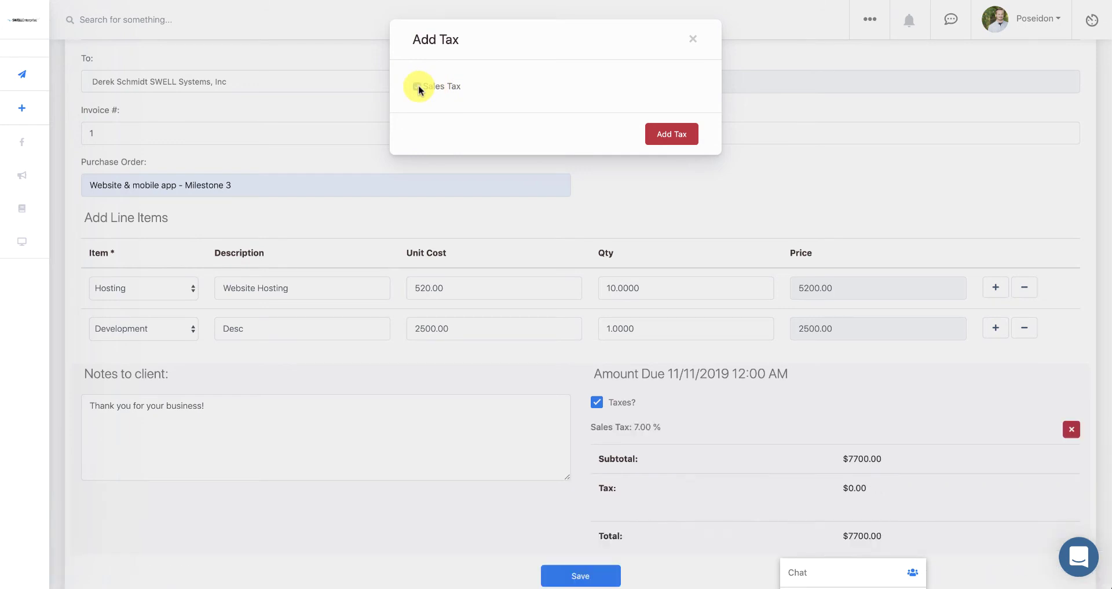
pyautogui.click(667, 137)
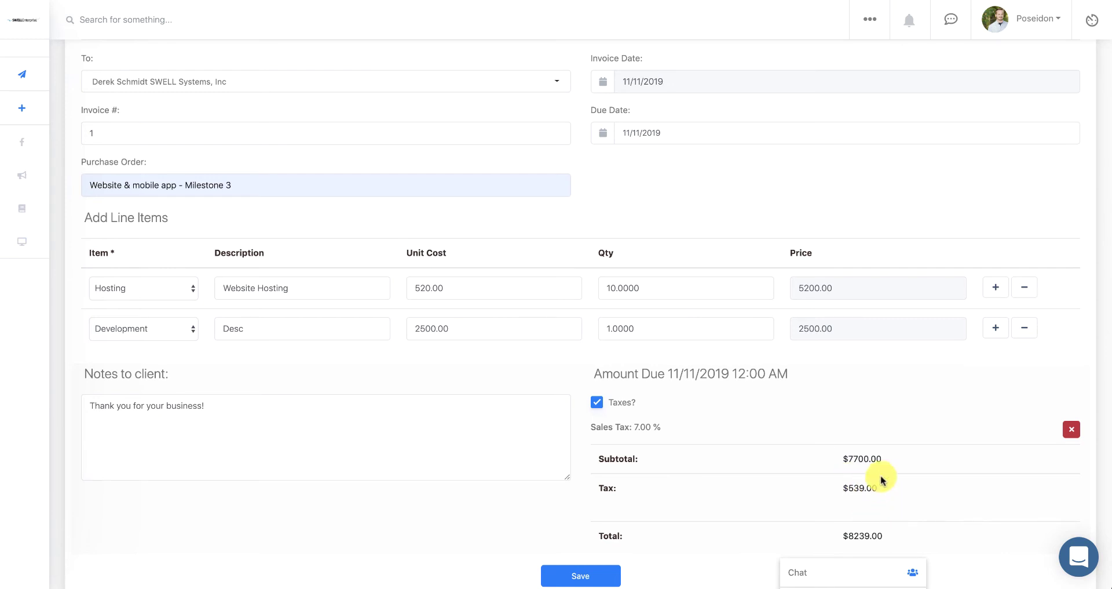
pyautogui.scroll(-1, 873, 483)
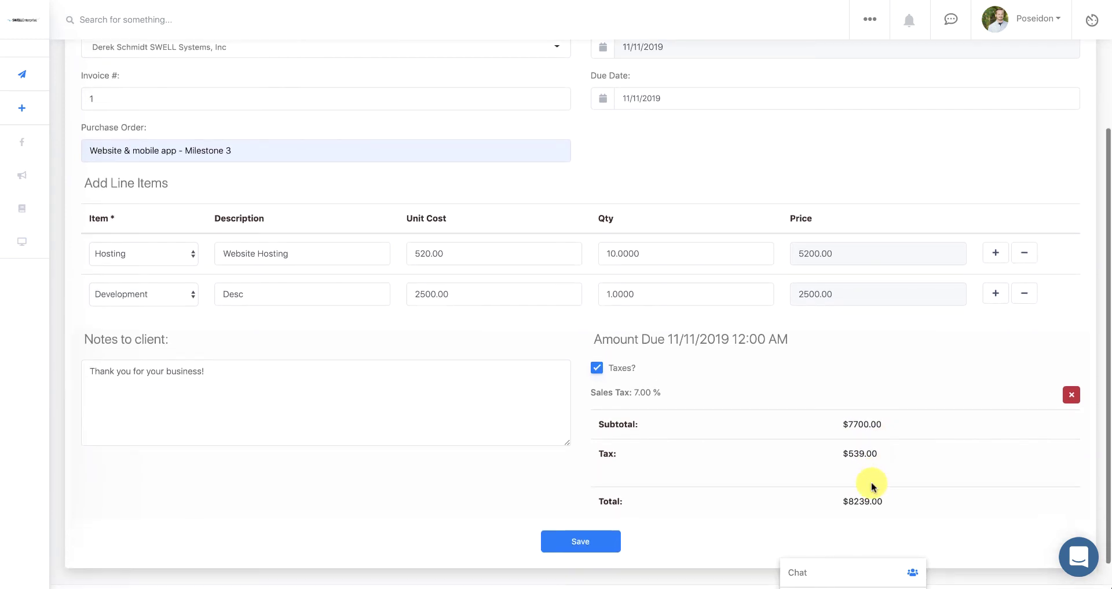
pyautogui.scroll(1, 871, 484)
pyautogui.scroll(-2, 871, 484)
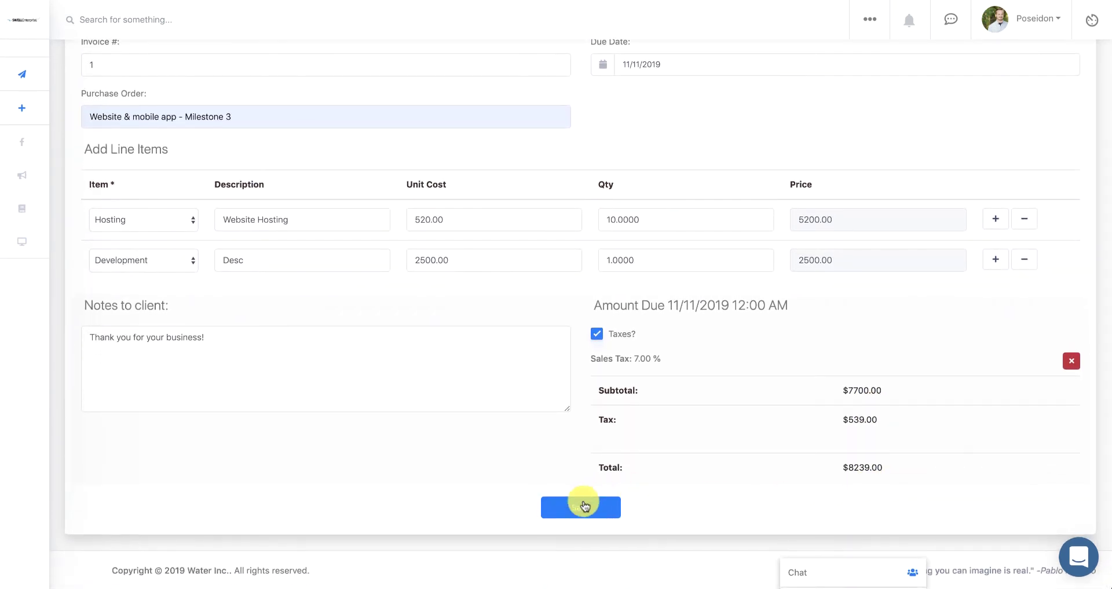
pyautogui.click(585, 506)
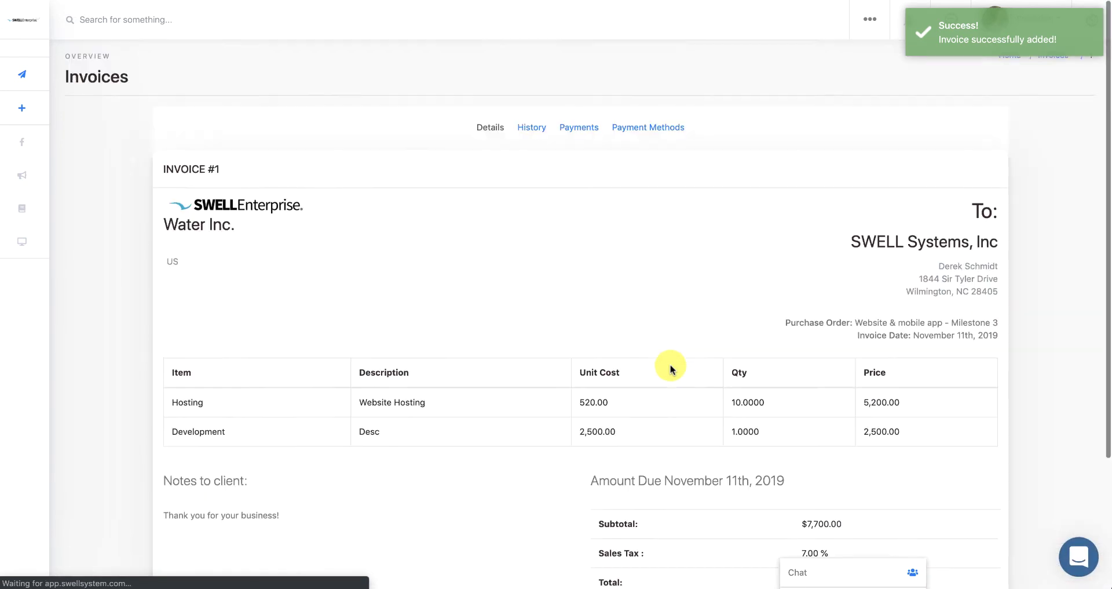
# - Look through Invoice #1's History, Payments and Payment Methods, ending on Details
pyautogui.click(532, 133)
pyautogui.click(562, 132)
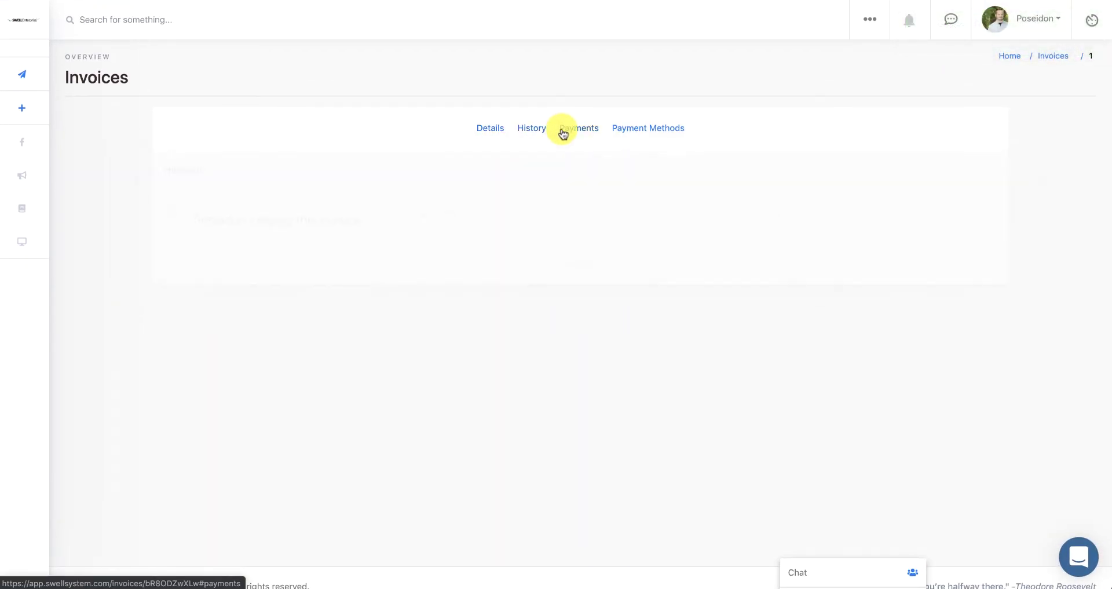
pyautogui.click(631, 131)
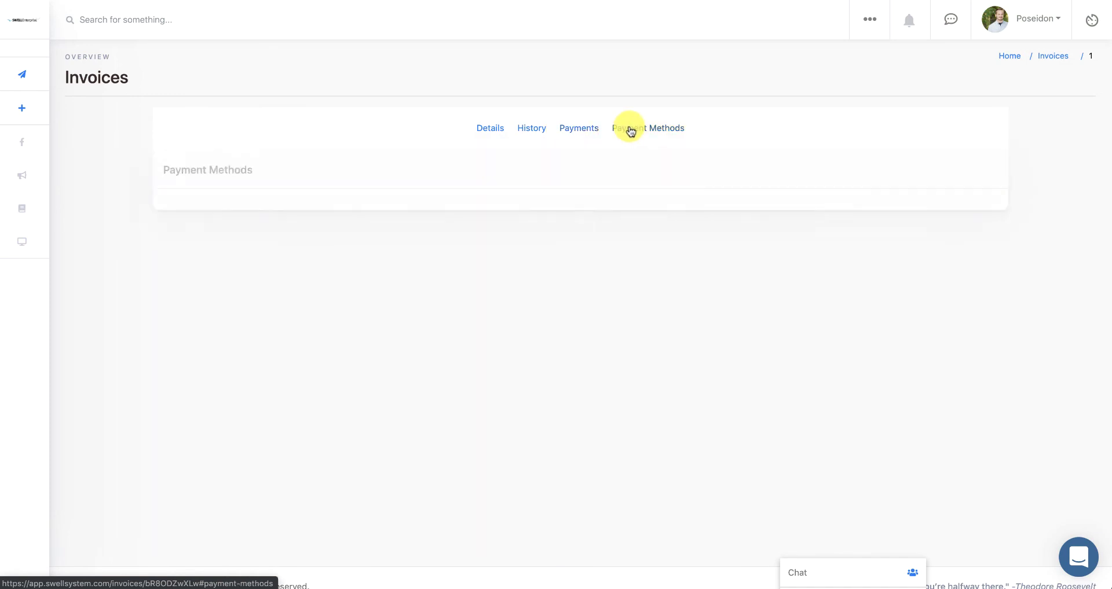
pyautogui.click(489, 132)
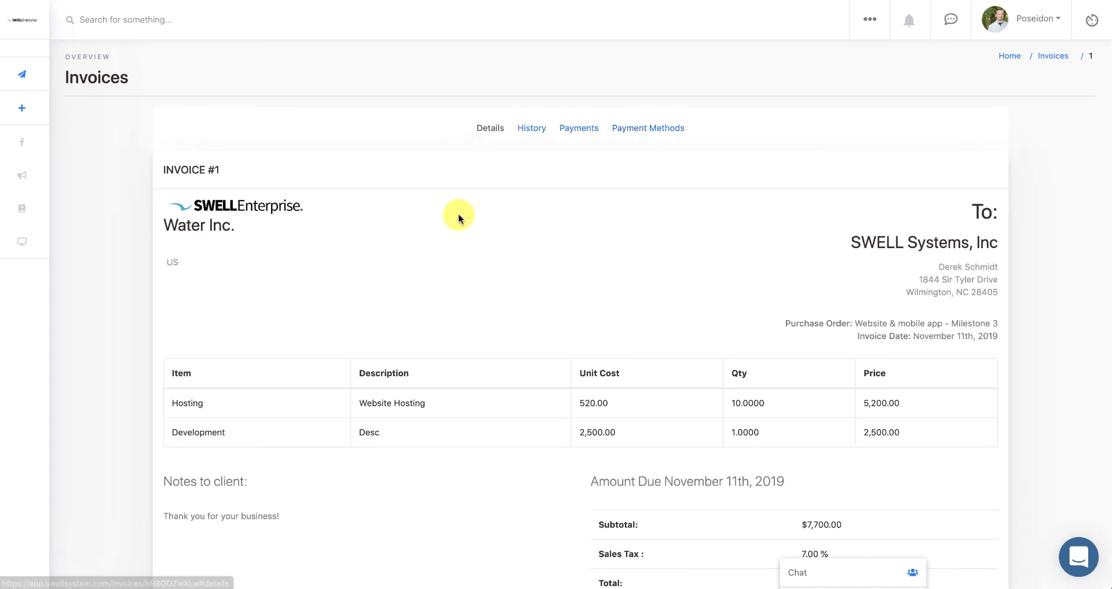
# - Copy the shareable Get Link URL for invoice #1
pyautogui.scroll(-3, 457, 217)
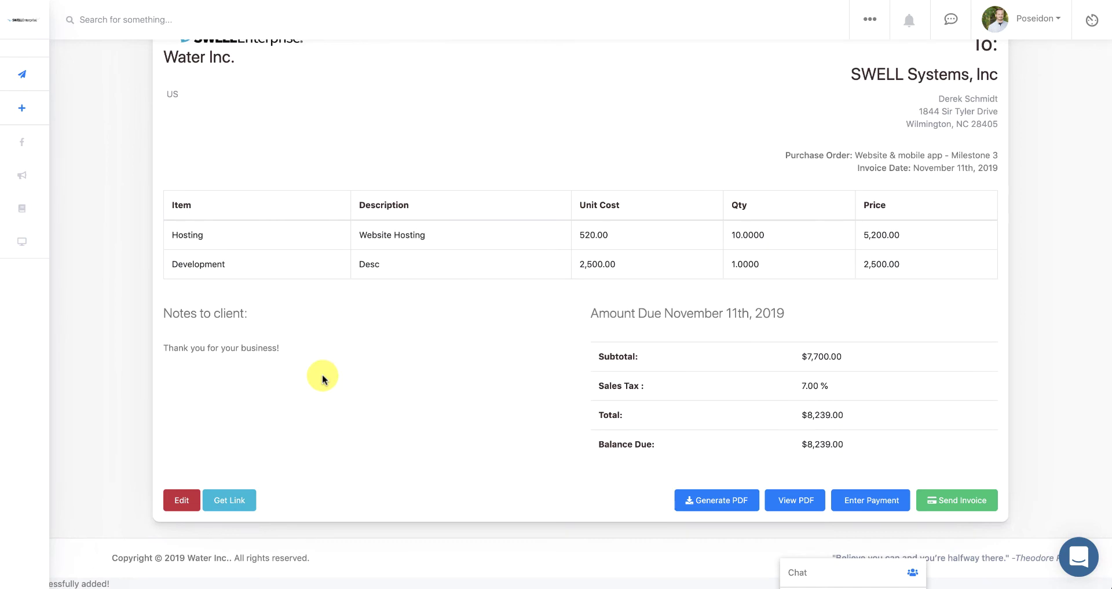
pyautogui.click(236, 502)
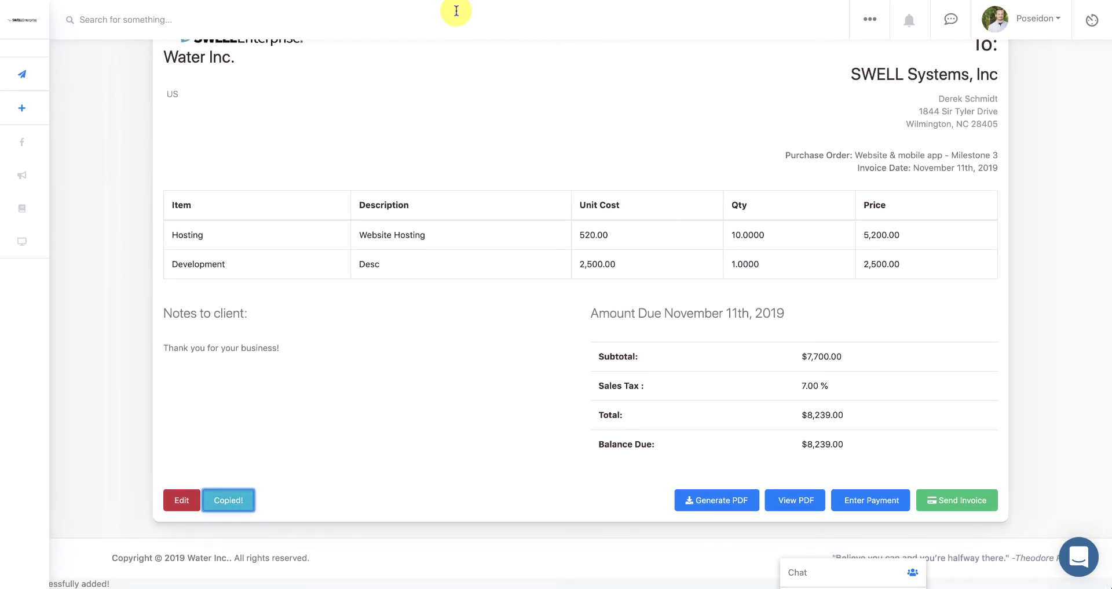
pyautogui.scroll(3, 603, 81)
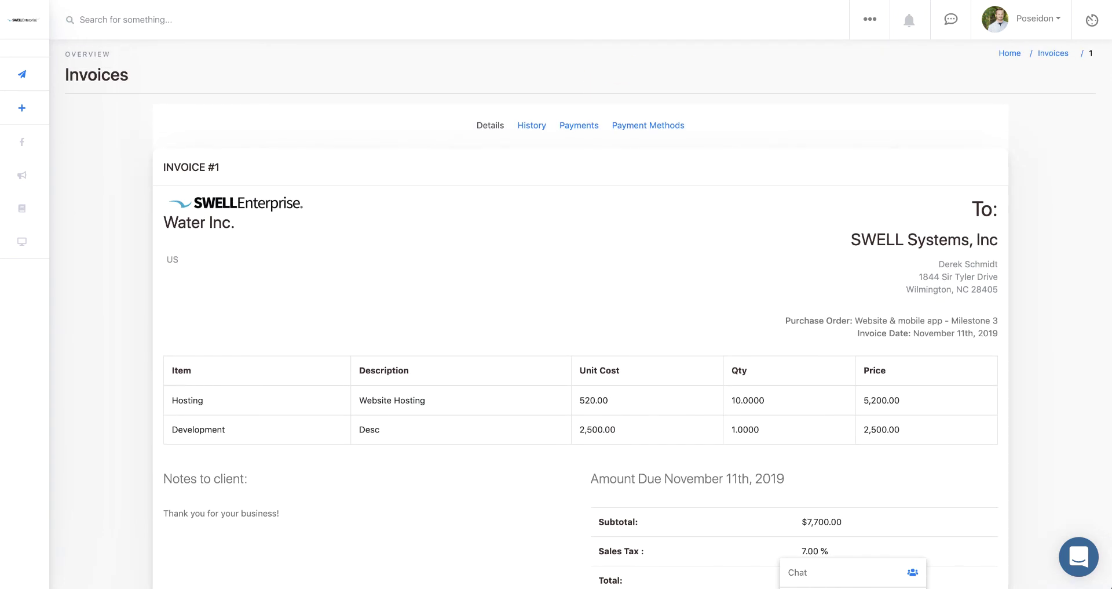
pyautogui.hotkey('ctrl', 'shift', 'n')
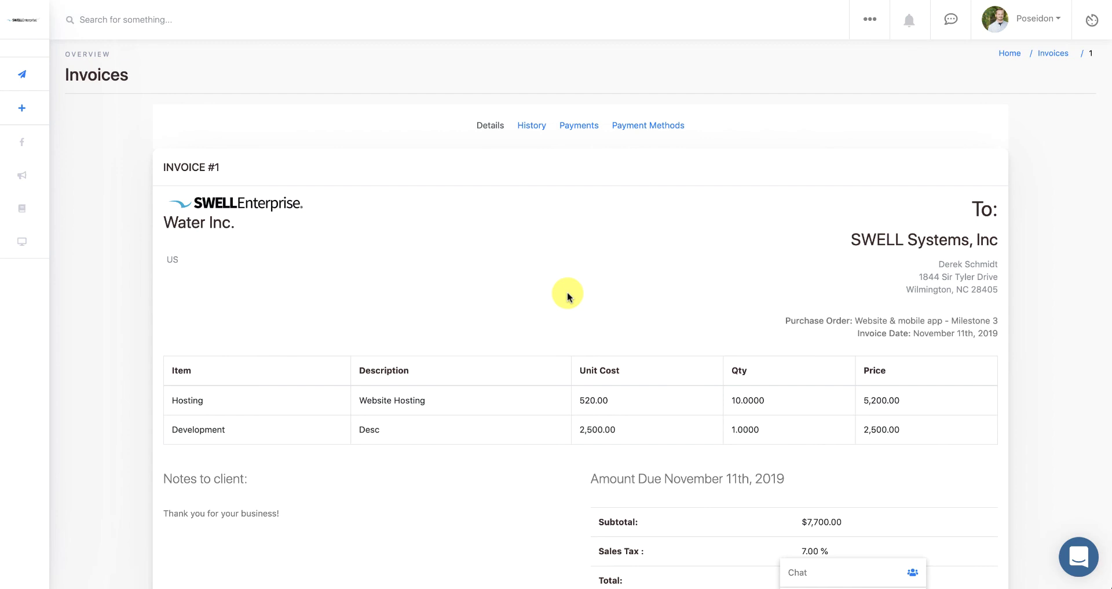
pyautogui.scroll(-3, 566, 295)
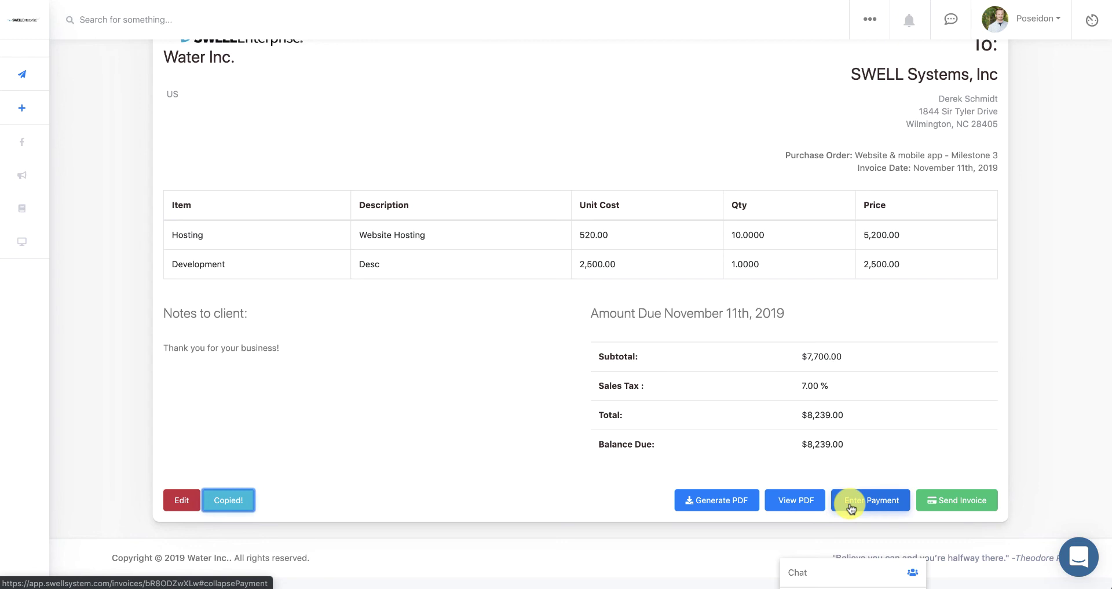
# - Send invoice #1, then highlight the viewed, sent, paid, partial and draft statuses in the Invoices list
pyautogui.click(951, 502)
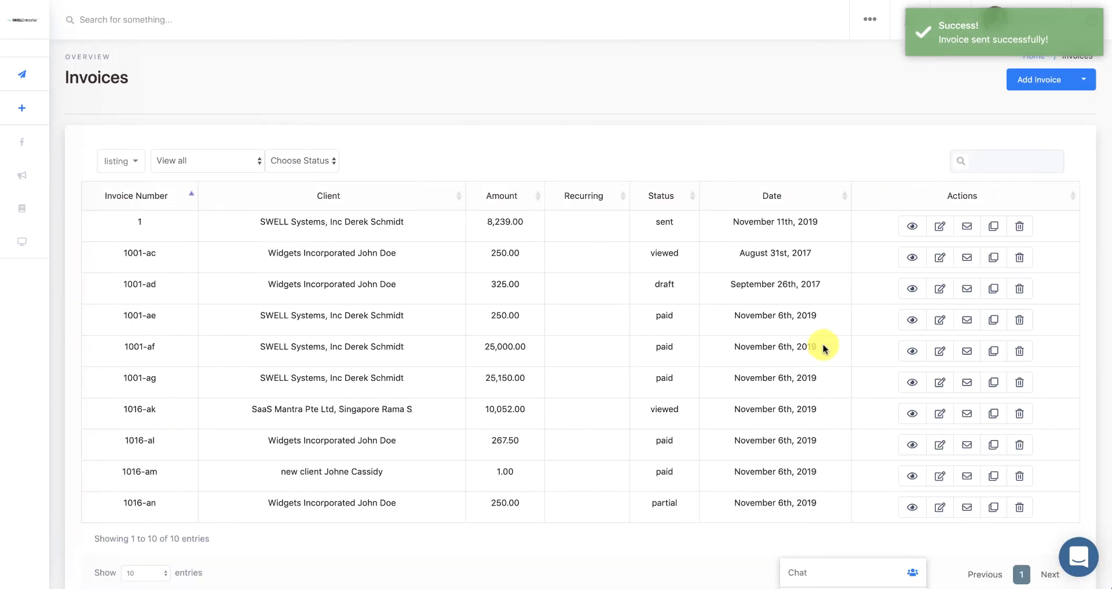
pyautogui.doubleClick(667, 248)
pyautogui.click(660, 223)
pyautogui.doubleClick(663, 223)
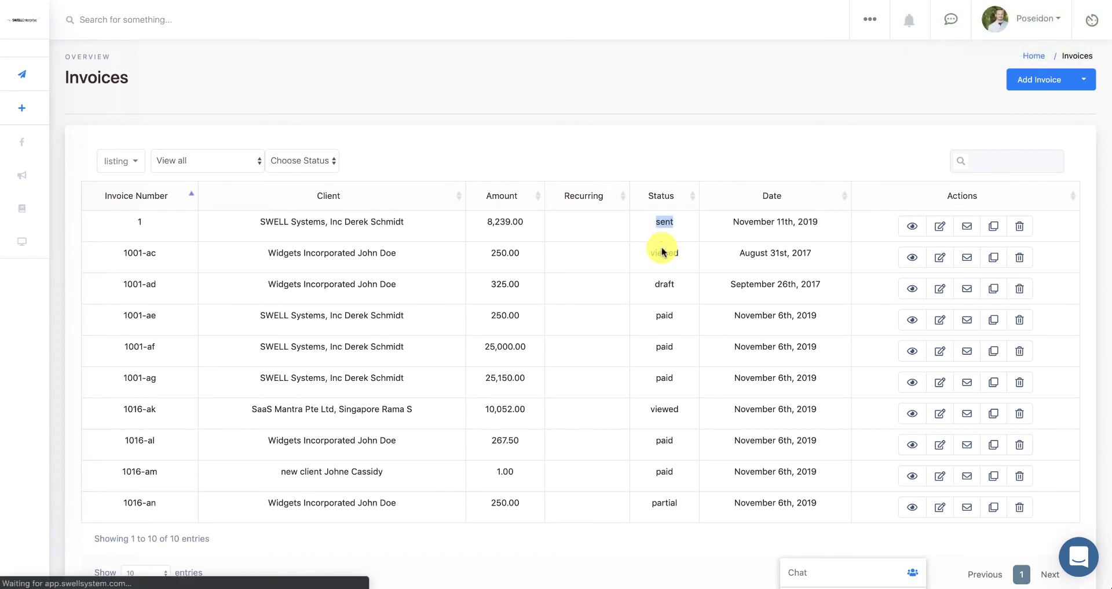
pyautogui.doubleClick(664, 315)
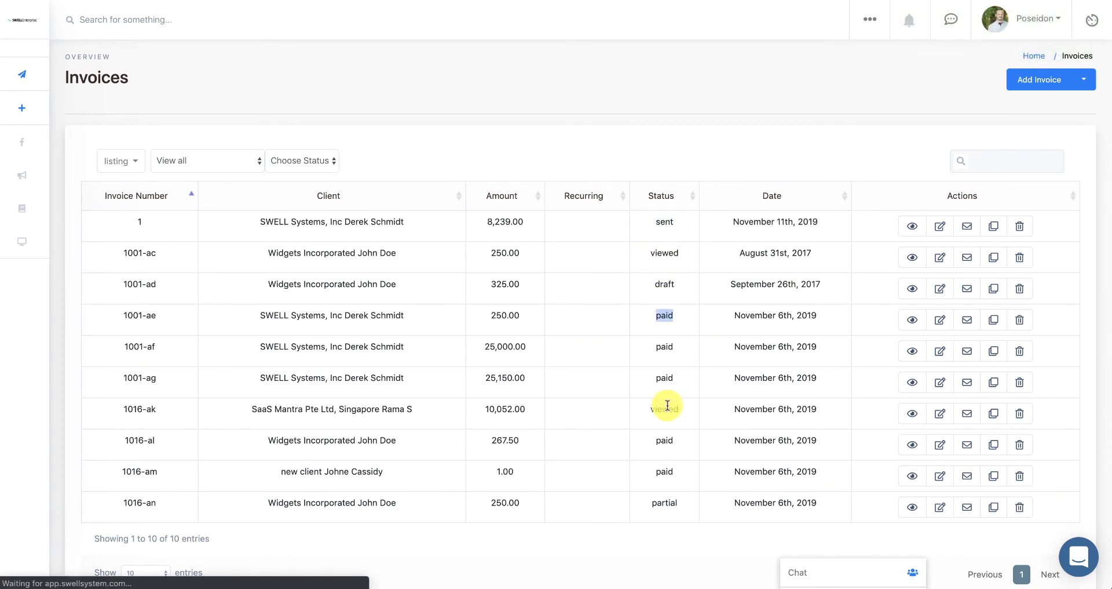
pyautogui.doubleClick(665, 502)
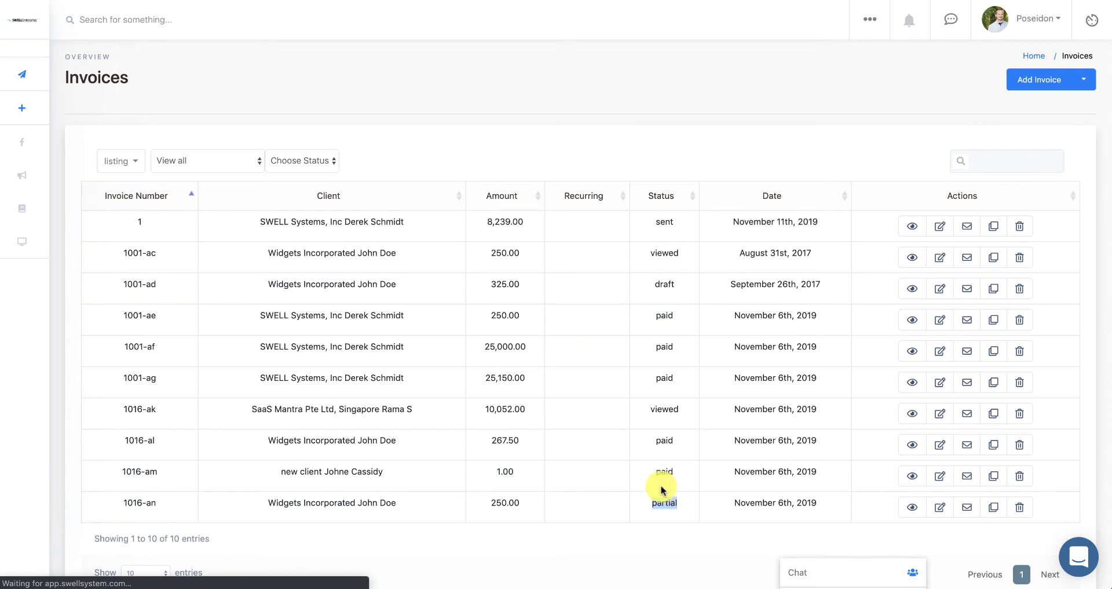
pyautogui.doubleClick(664, 283)
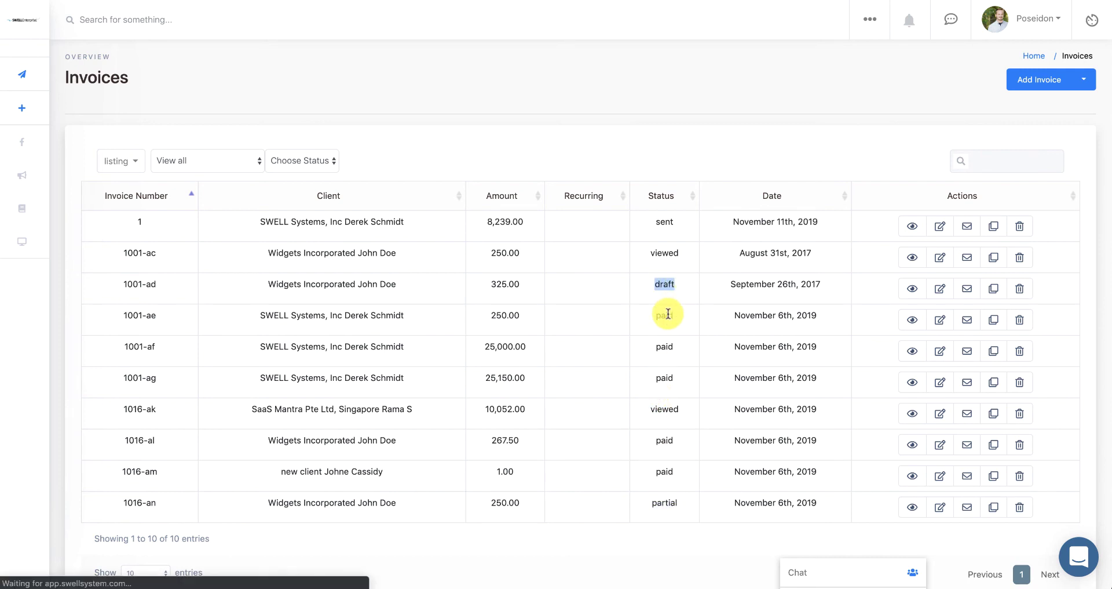
pyautogui.click(668, 313)
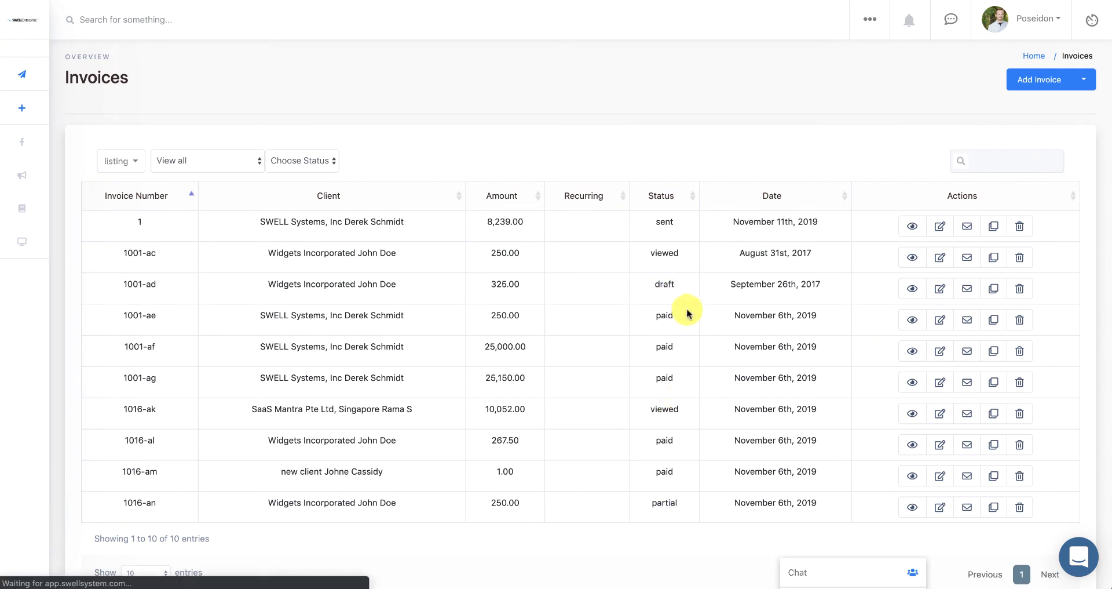
# - View paid invoice 1001-ae, highlight a History entry, and return to its $250.00 details
pyautogui.click(909, 327)
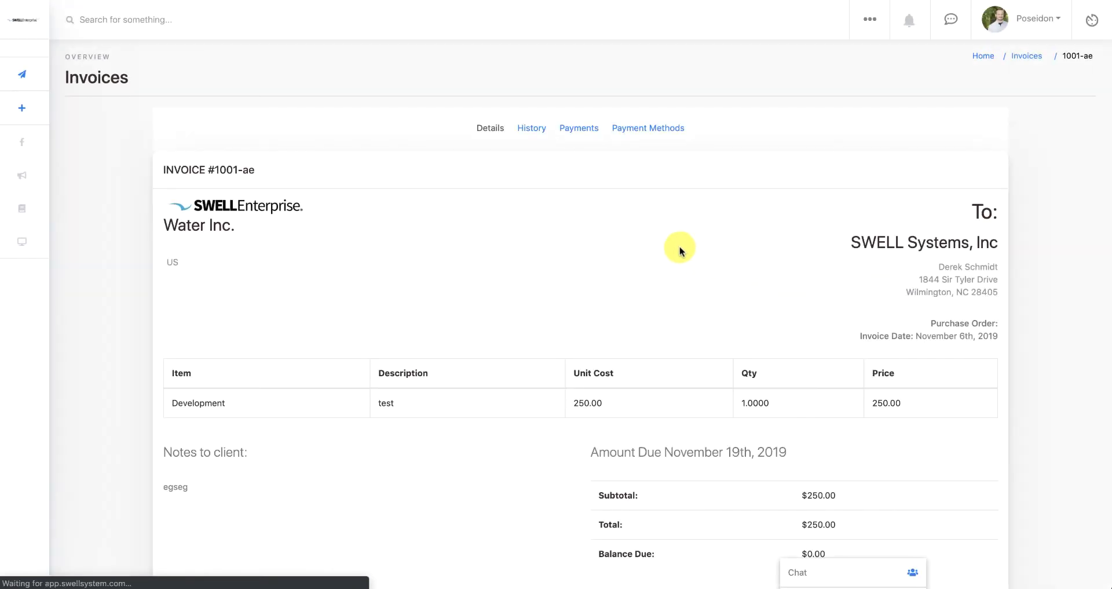
pyautogui.click(531, 130)
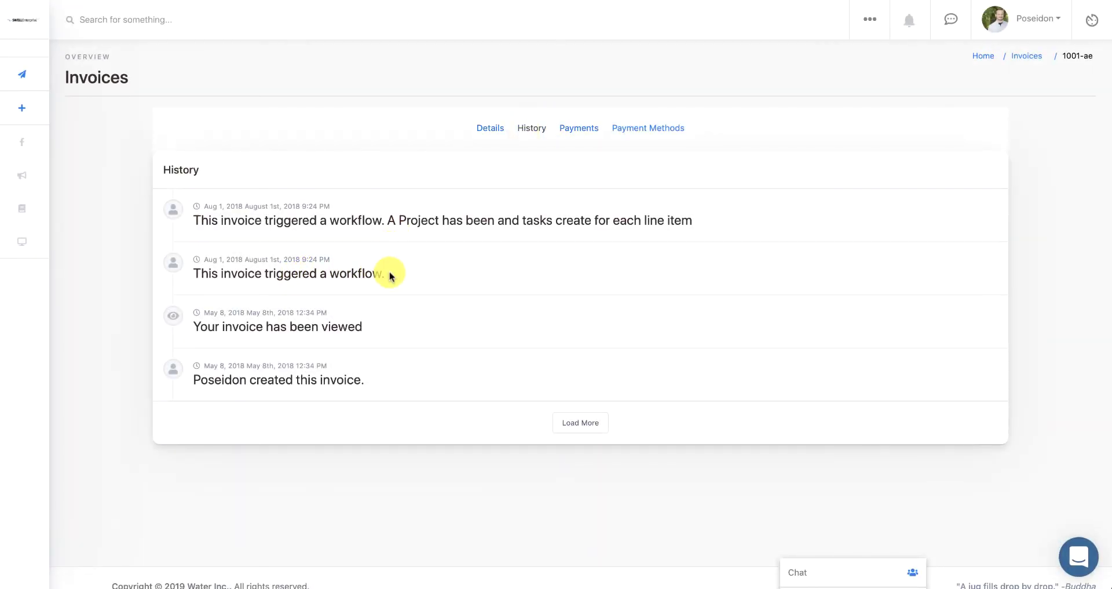
pyautogui.moveTo(377, 273); pyautogui.dragTo(208, 263)
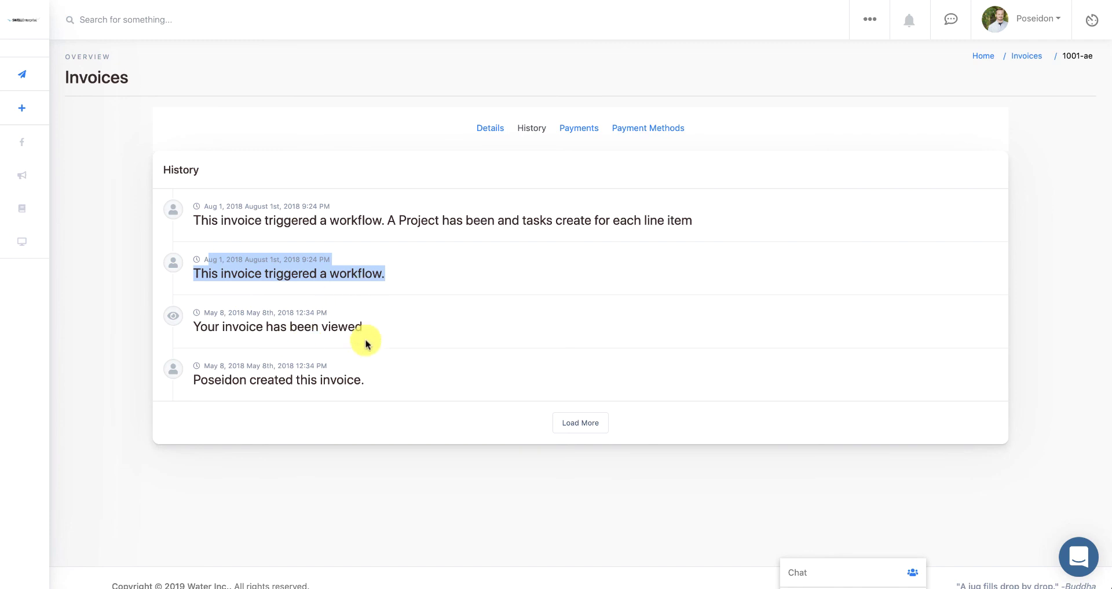
pyautogui.click(485, 128)
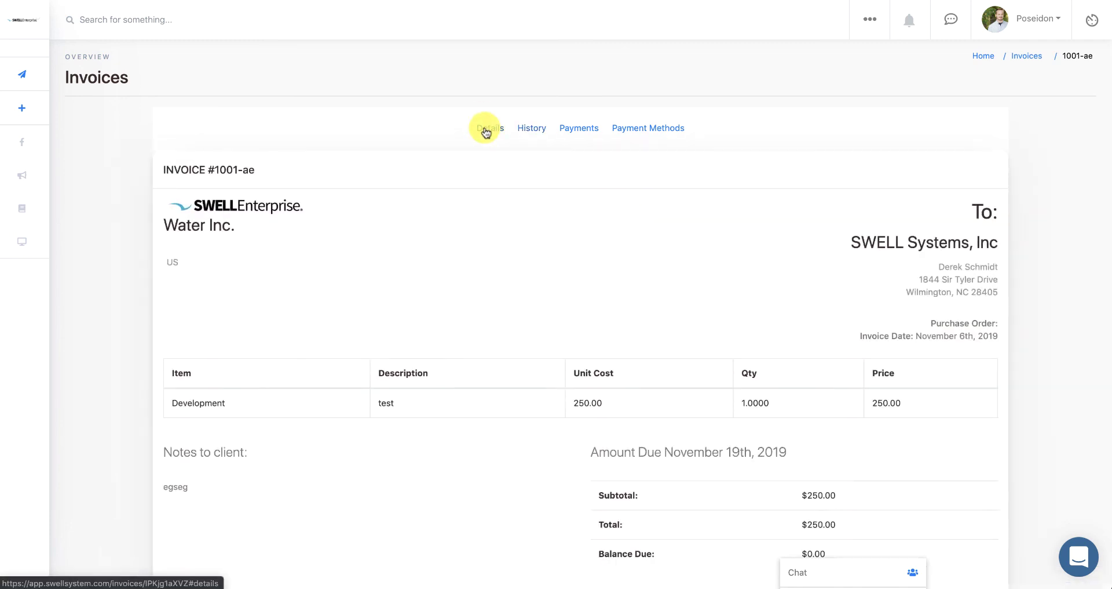
pyautogui.scroll(-2, 398, 250)
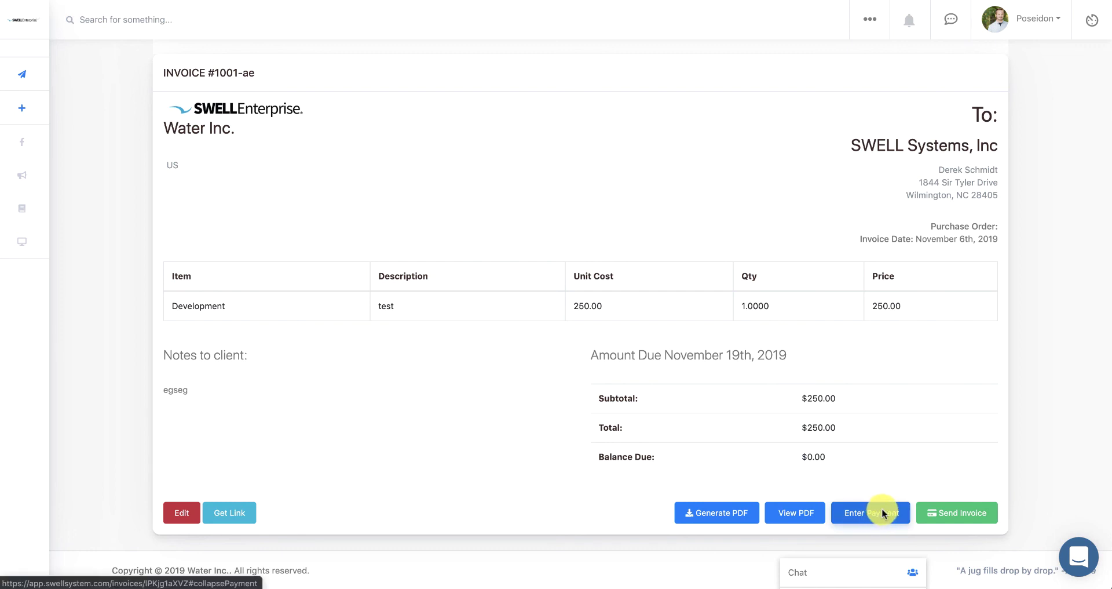
pyautogui.scroll(3, 888, 490)
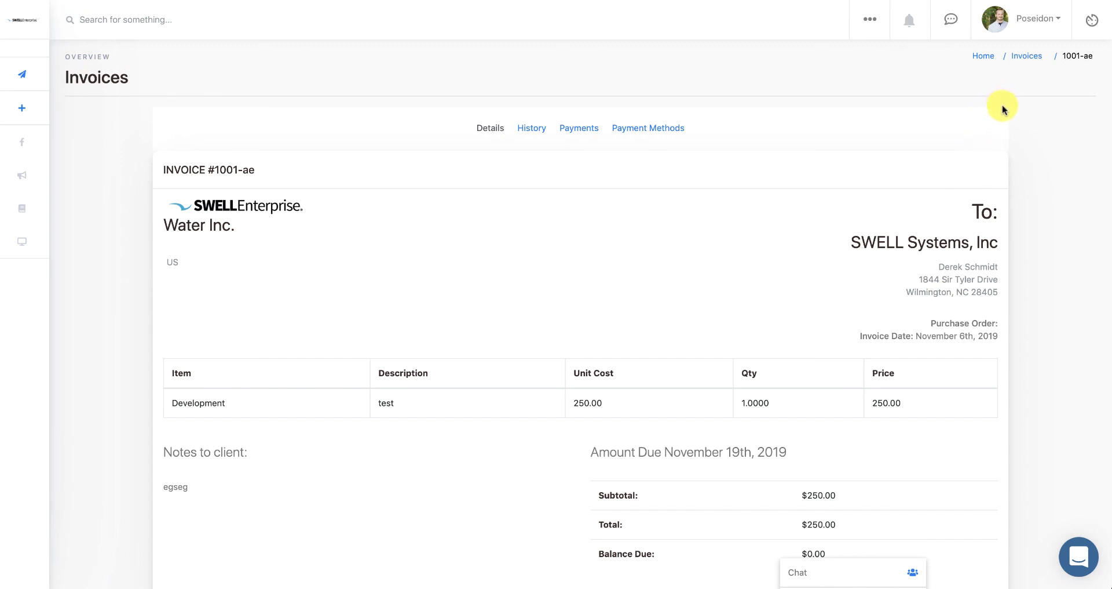
pyautogui.click(1026, 21)
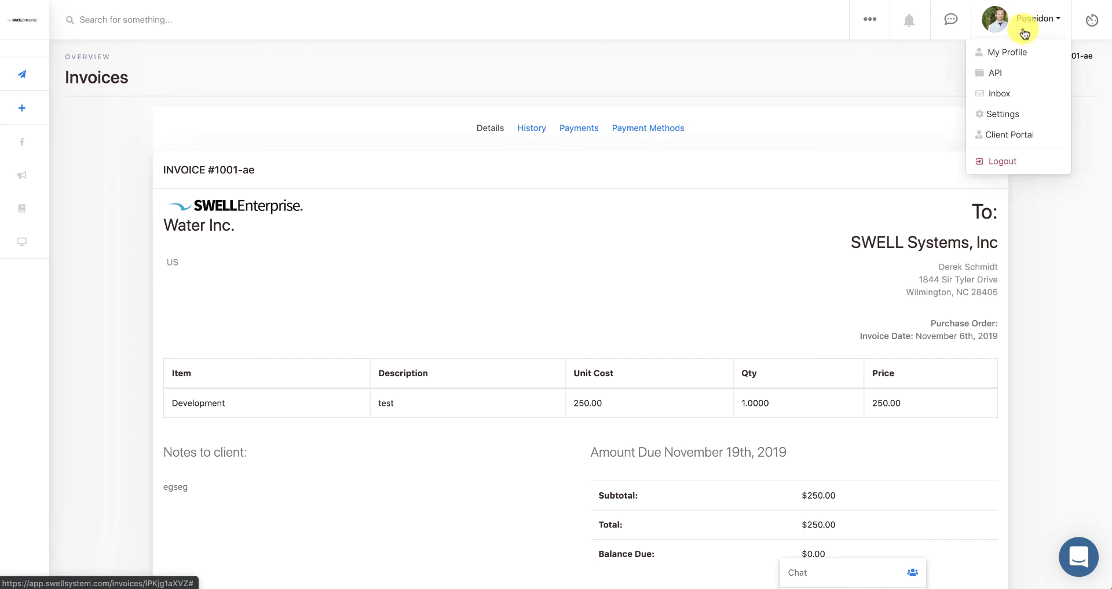
# - On the Settings Invoices tab, tick Enable Late Fees and Send Payment Reminders (Weekly)
pyautogui.click(1009, 118)
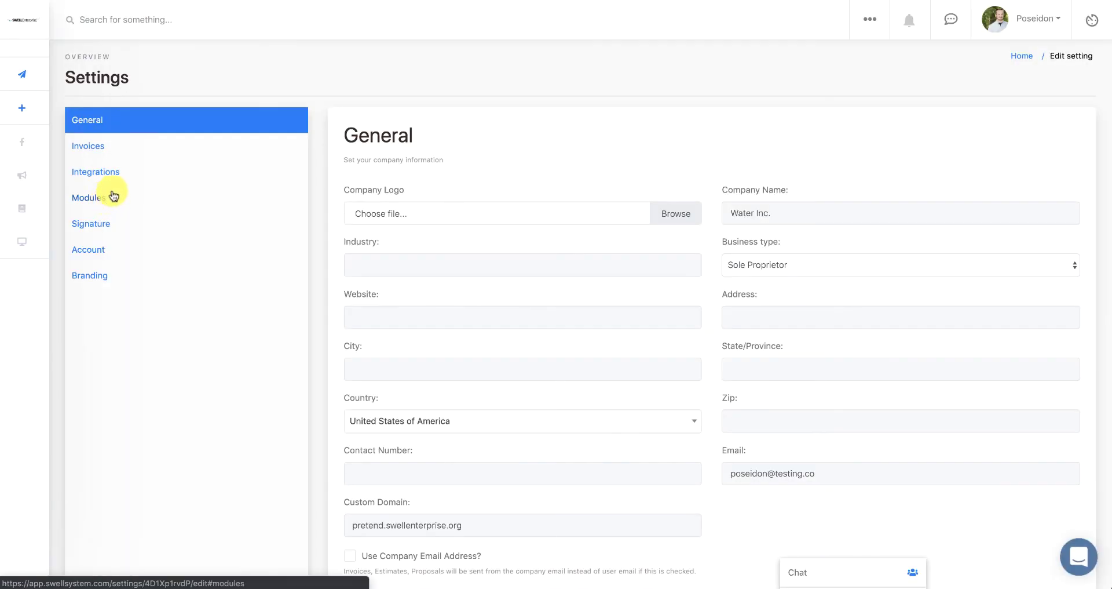
pyautogui.click(110, 154)
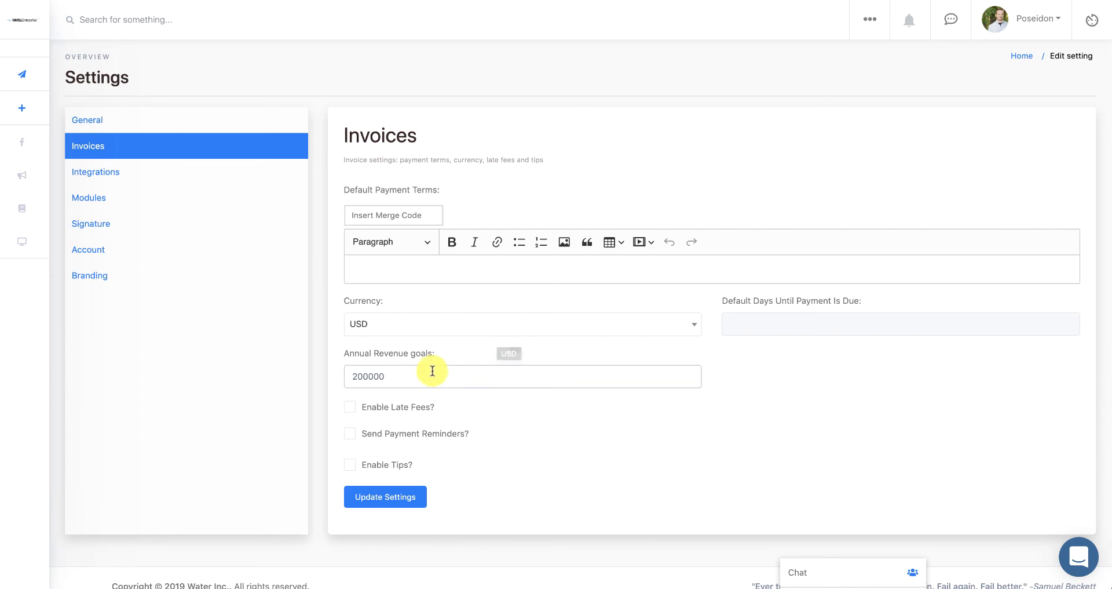
pyautogui.click(484, 375)
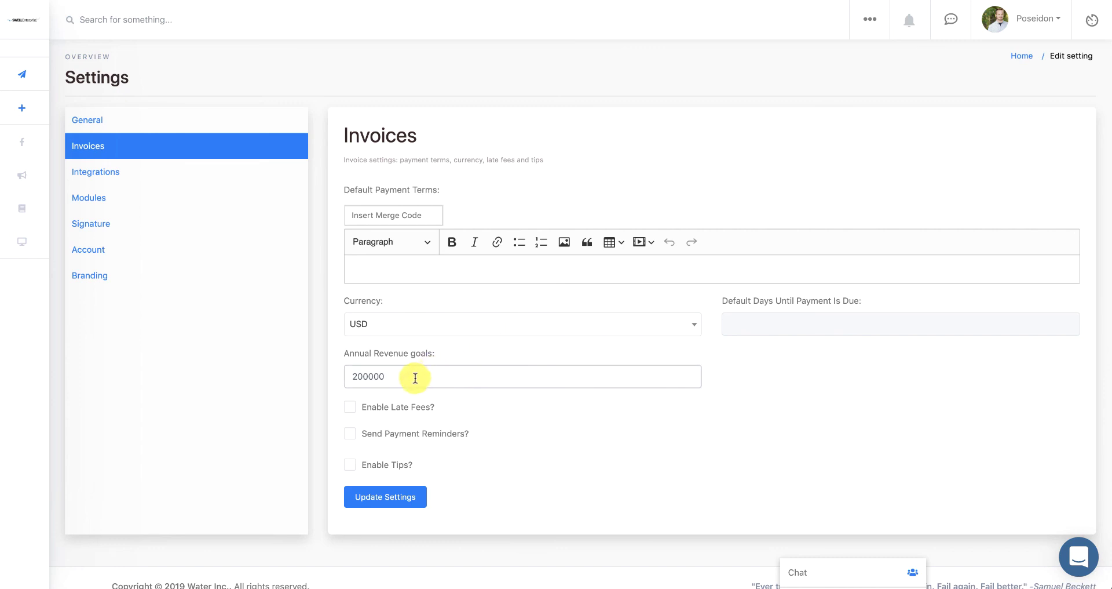
pyautogui.click(351, 407)
pyautogui.scroll(-3, 359, 409)
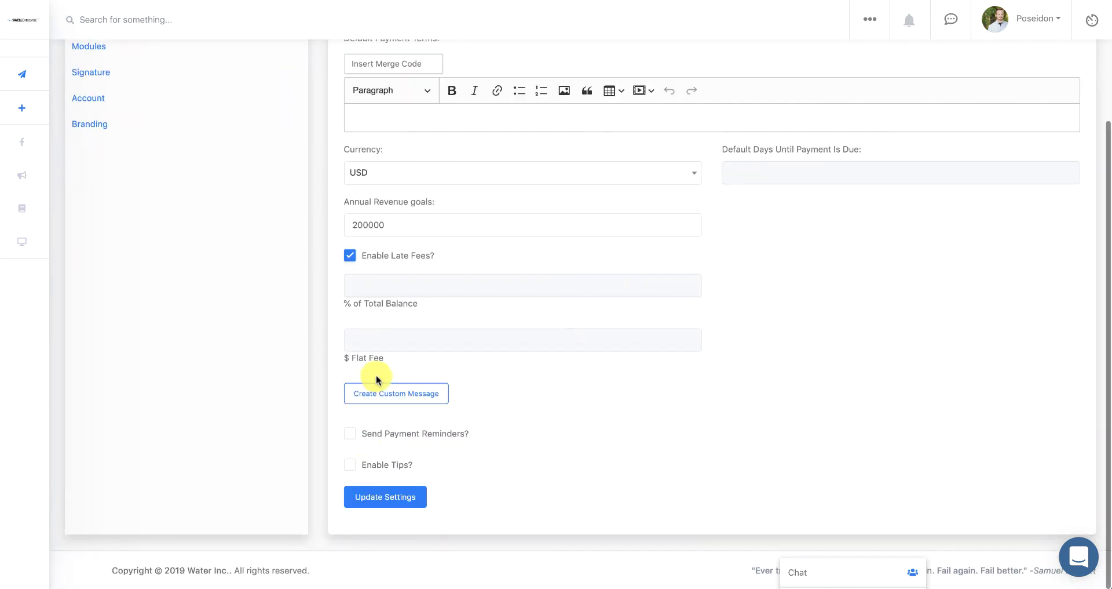
pyautogui.click(352, 435)
pyautogui.scroll(-1, 352, 436)
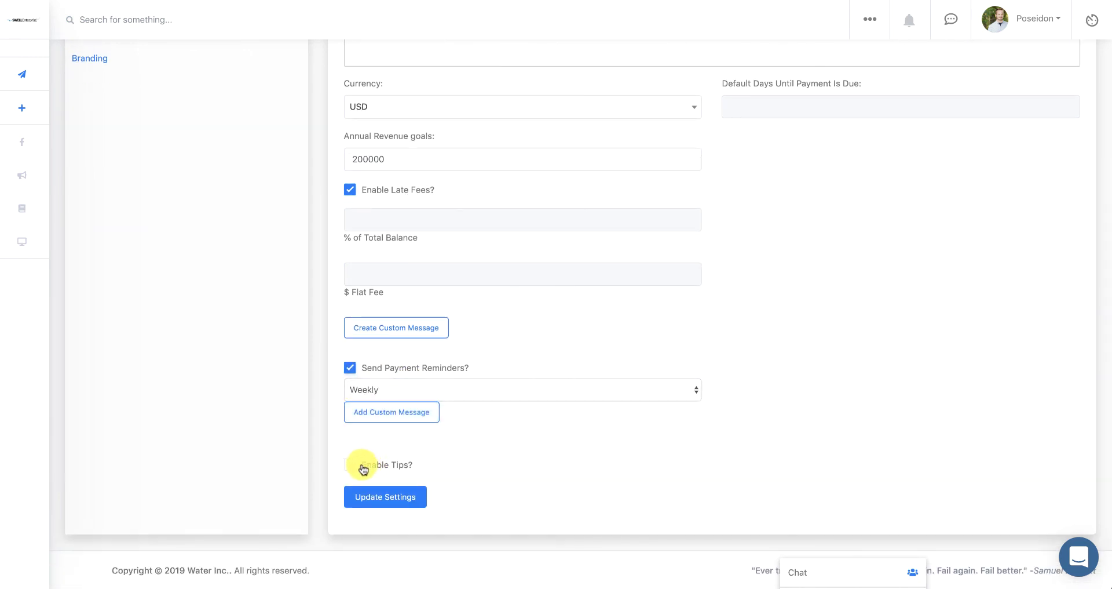
pyautogui.scroll(3, 398, 455)
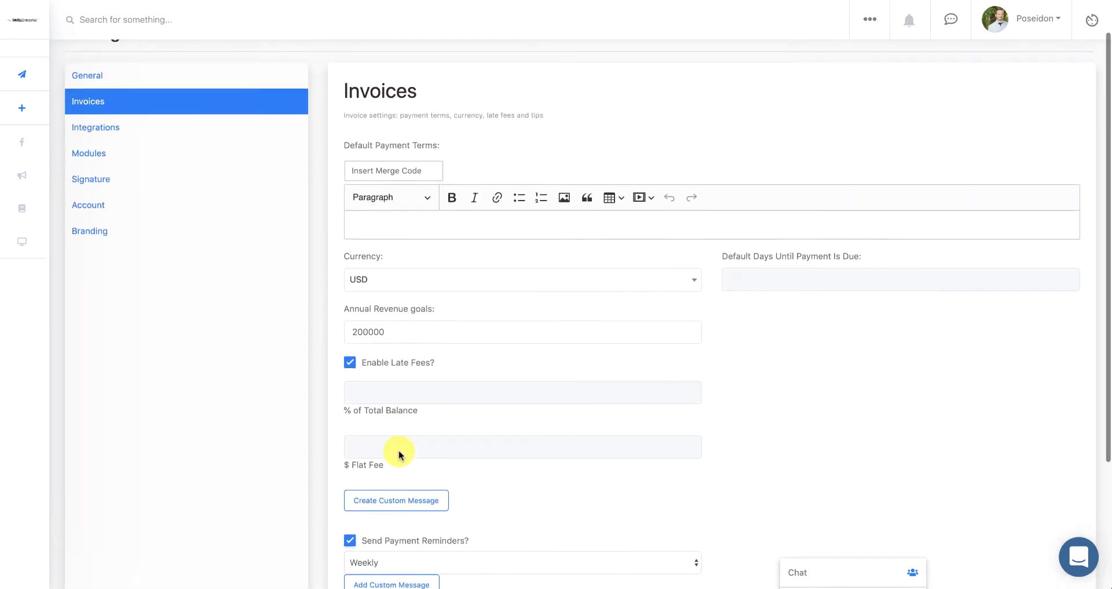
pyautogui.scroll(1, 398, 454)
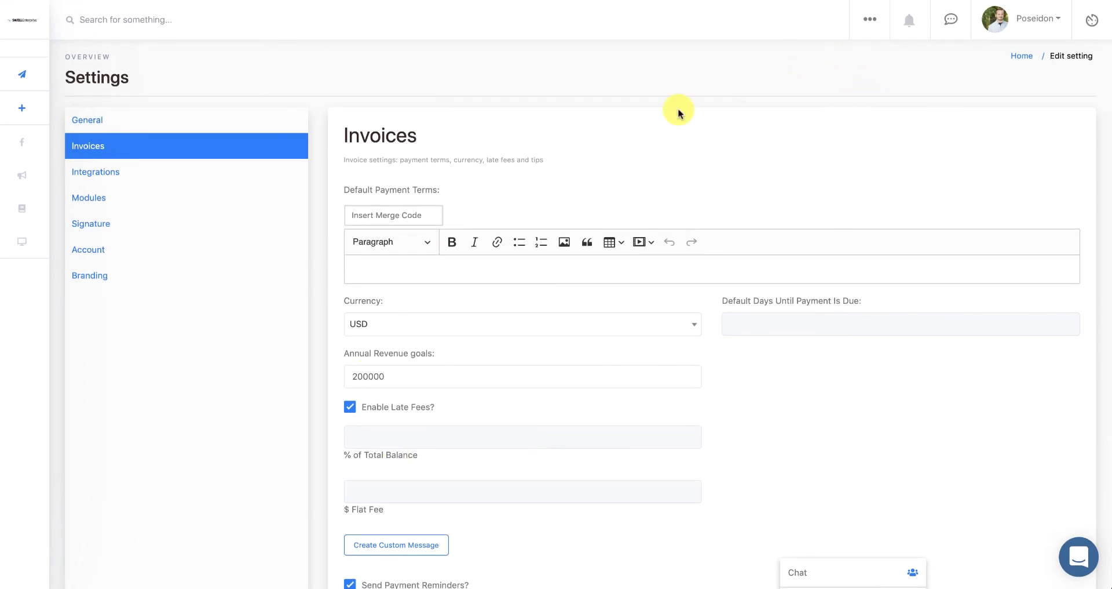